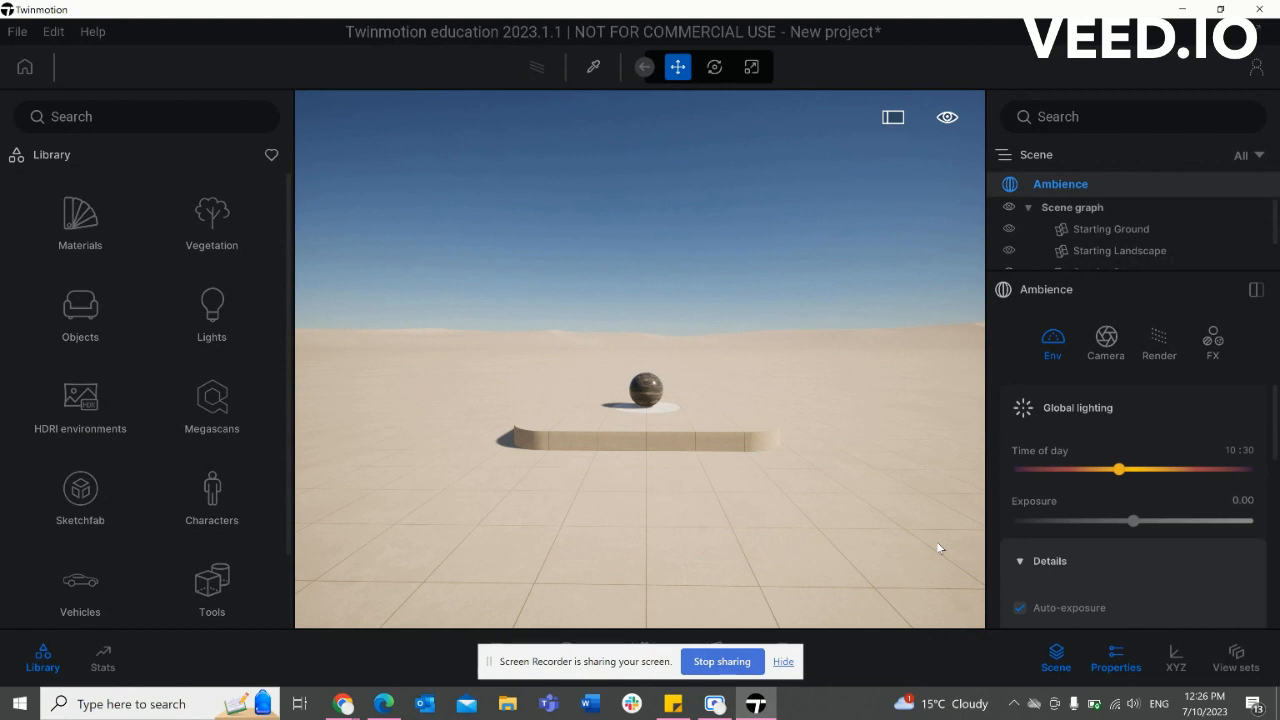
Step: Search the computer's installed apps for the Epic Games Launcher, then return to the project
left_click(110, 704)
type("epi")
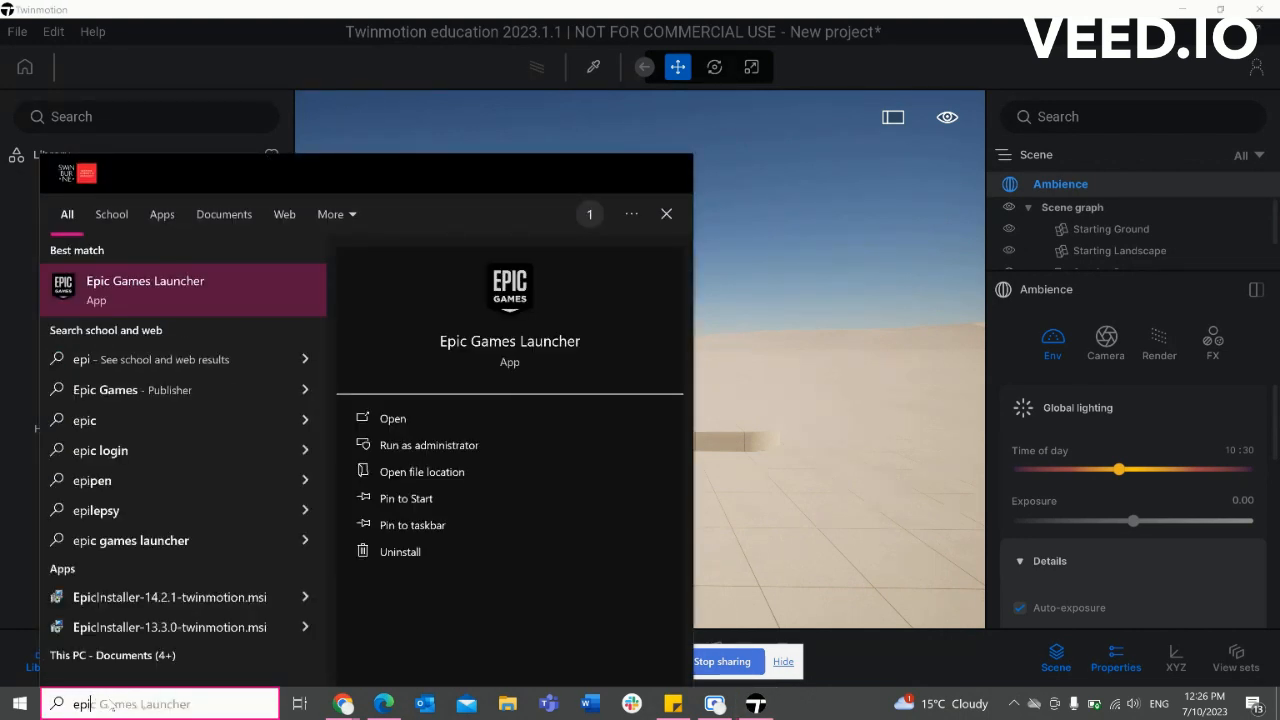
left_click(868, 280)
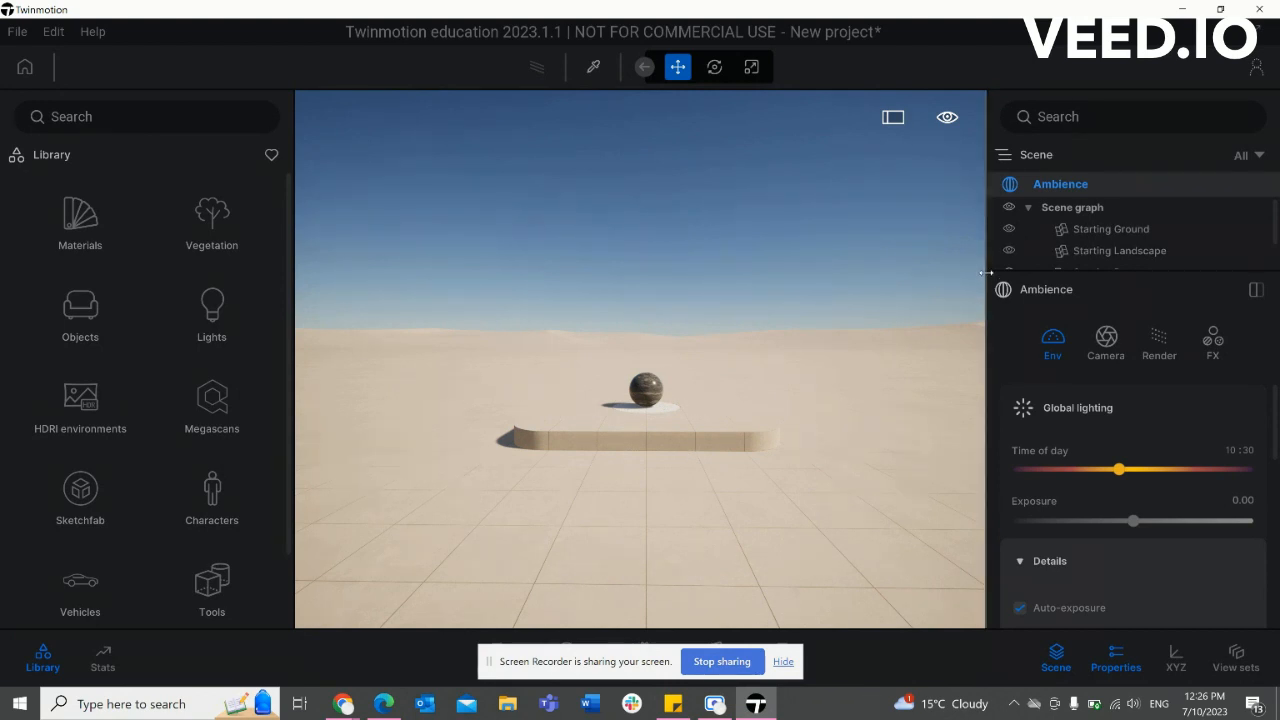
Step: Widen the scene and properties area and hide the screen-sharing notice covering the tools
left_click_drag(986, 276, 922, 277)
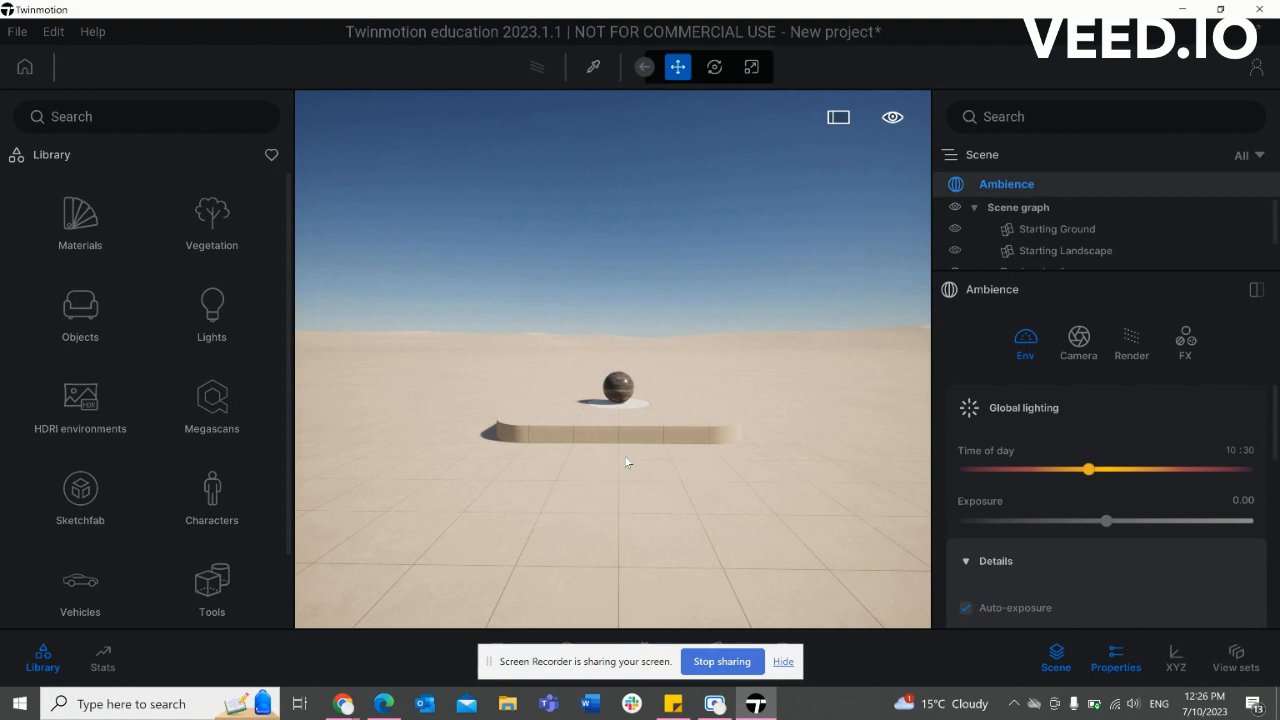
left_click(783, 661)
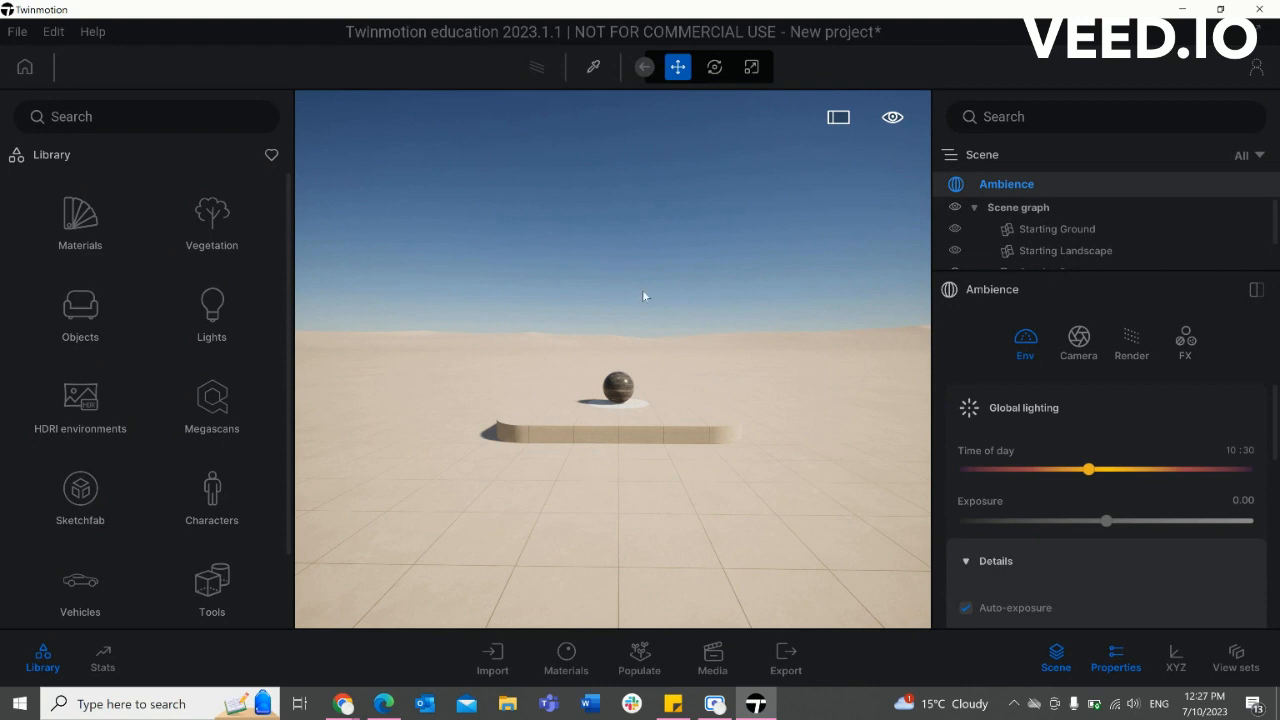
Step: Select the sphere and the pedestal in the viewport and locate the base objects in the scene graph
left_click(622, 400)
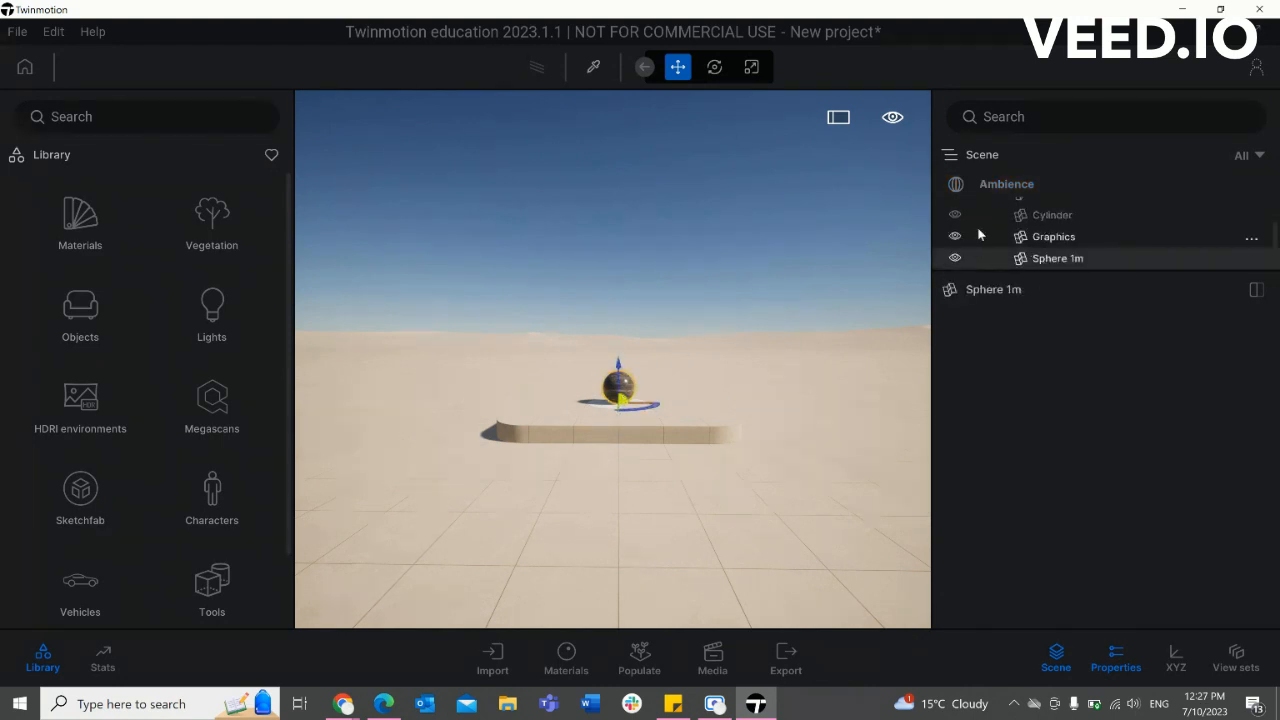
left_click(660, 446)
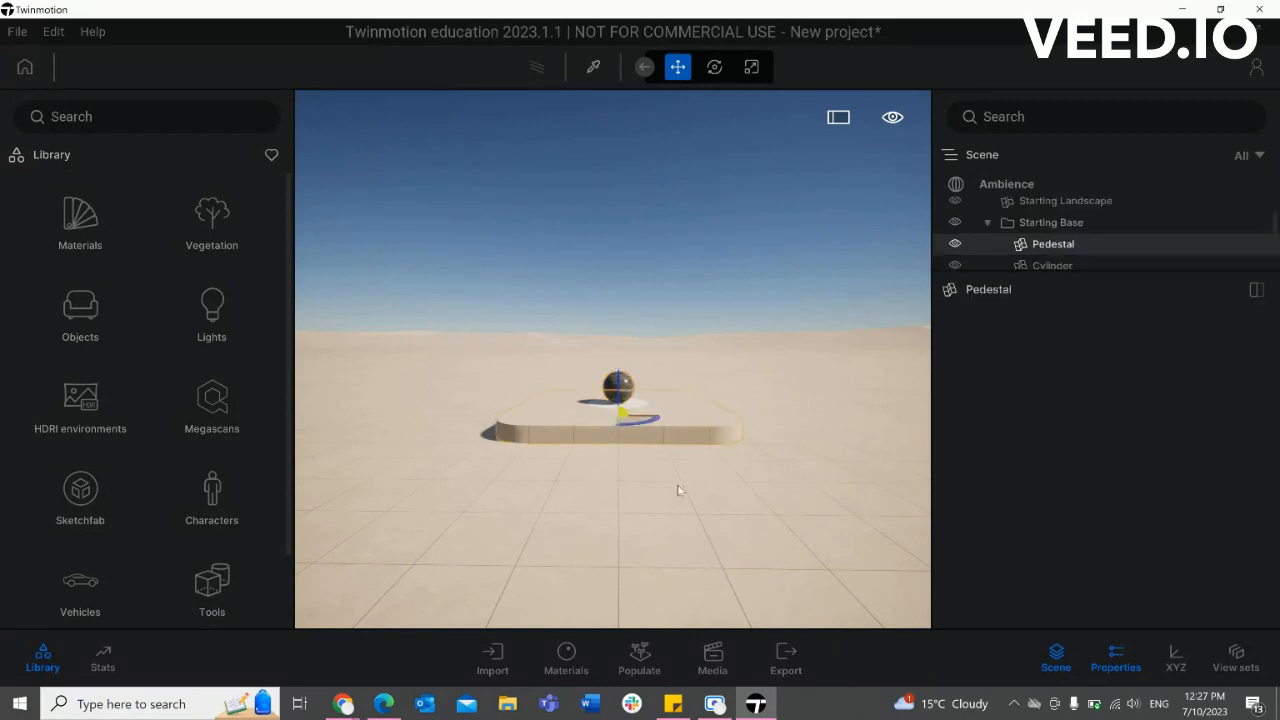
left_click(677, 491)
left_click(699, 421)
scroll(1053, 262, "up", 2)
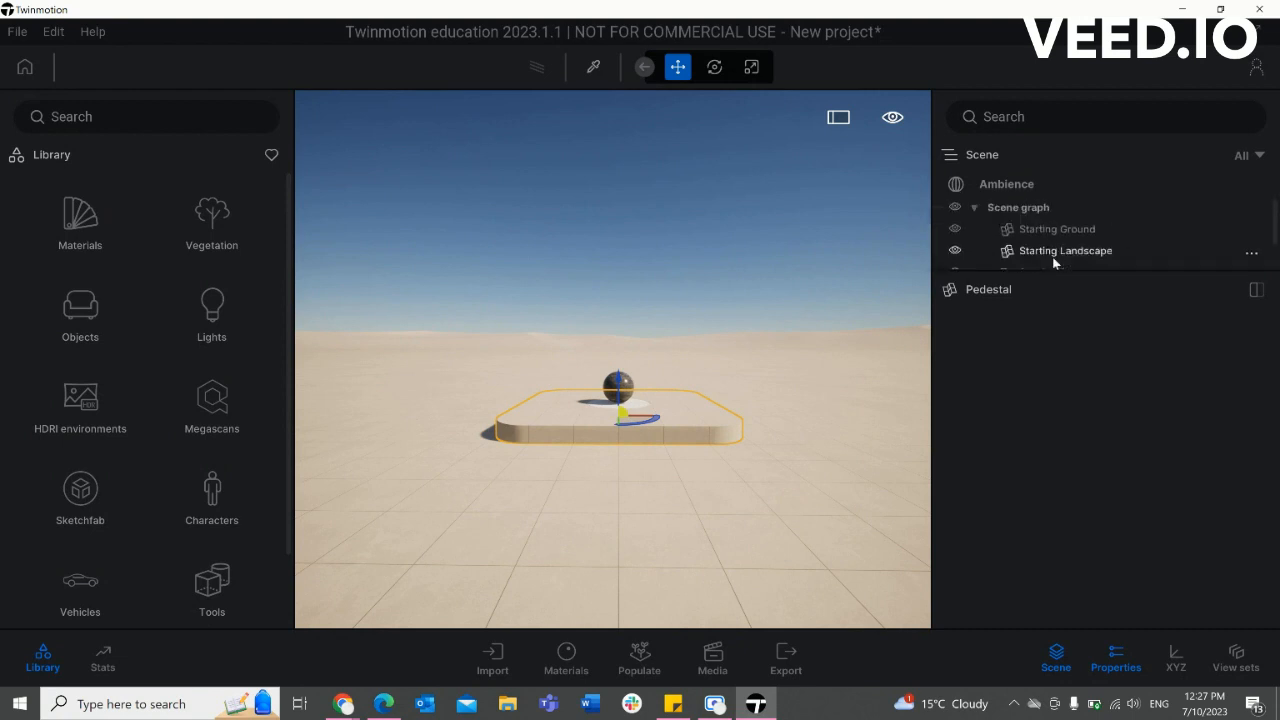
scroll(1069, 242, "down", 4)
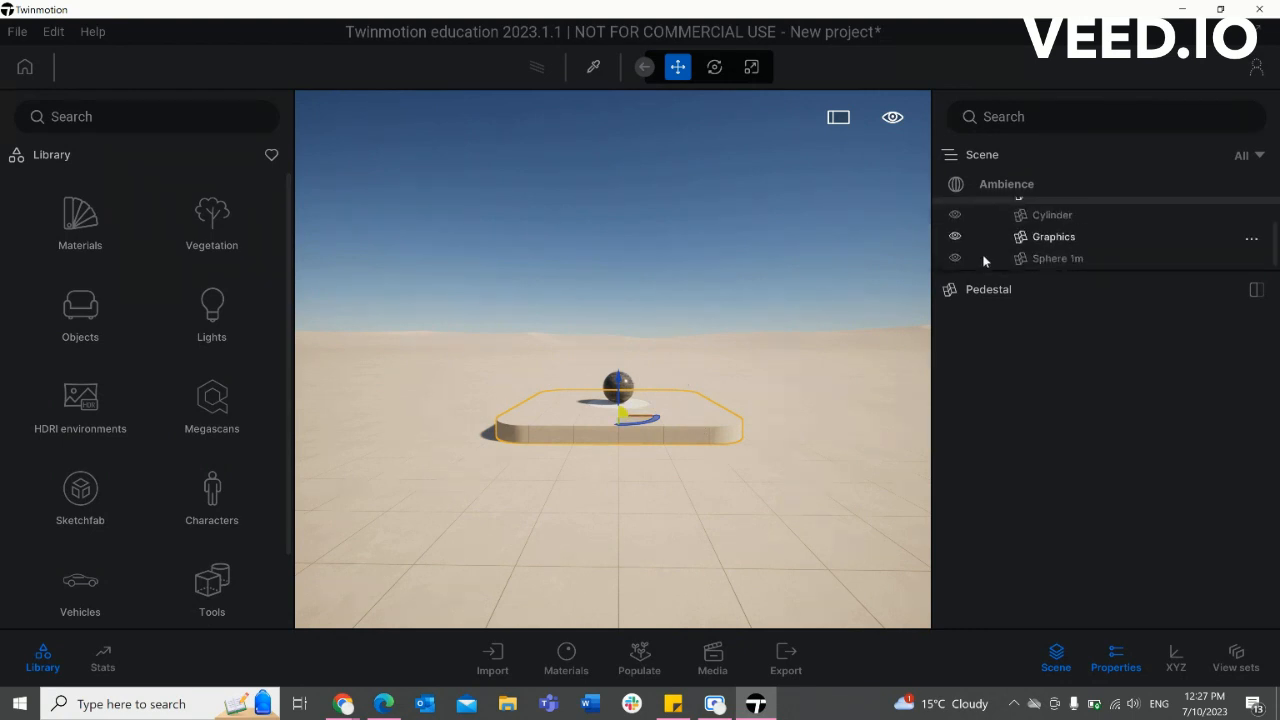
scroll(987, 262, "up", 2)
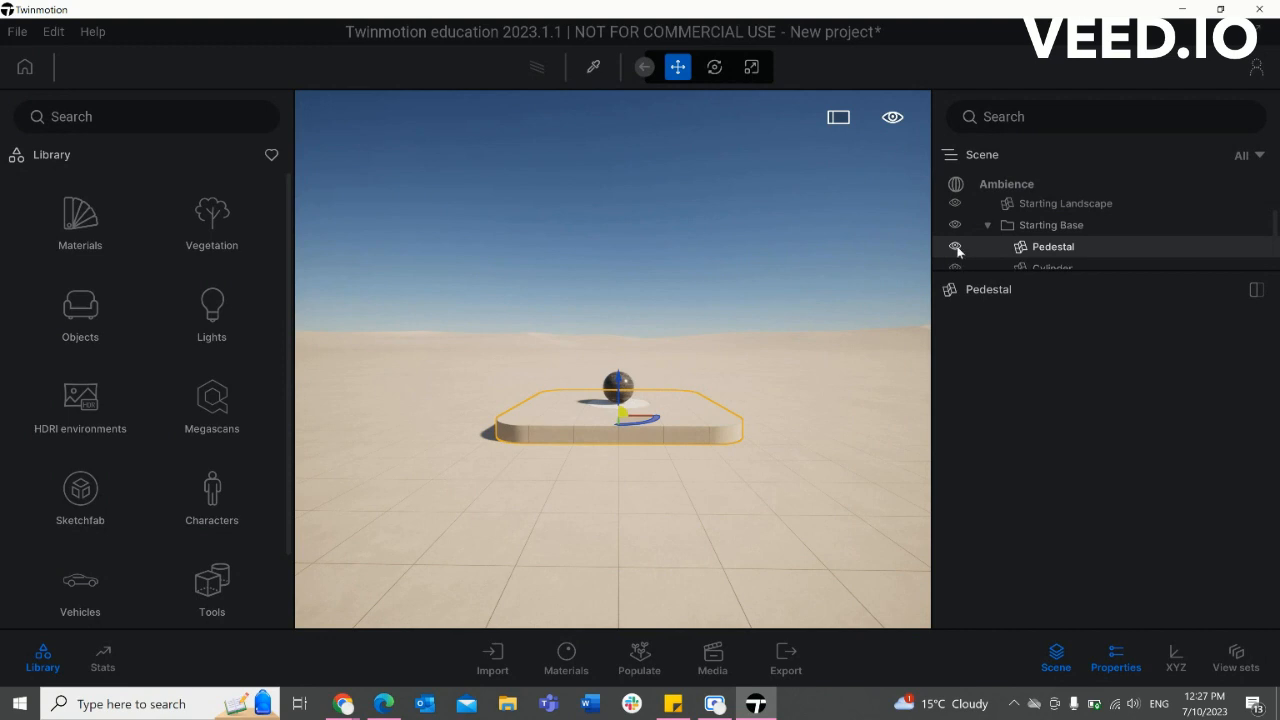
Step: Hide the Pedestal and the whole Scene graph, then make everything visible again
left_click(955, 247)
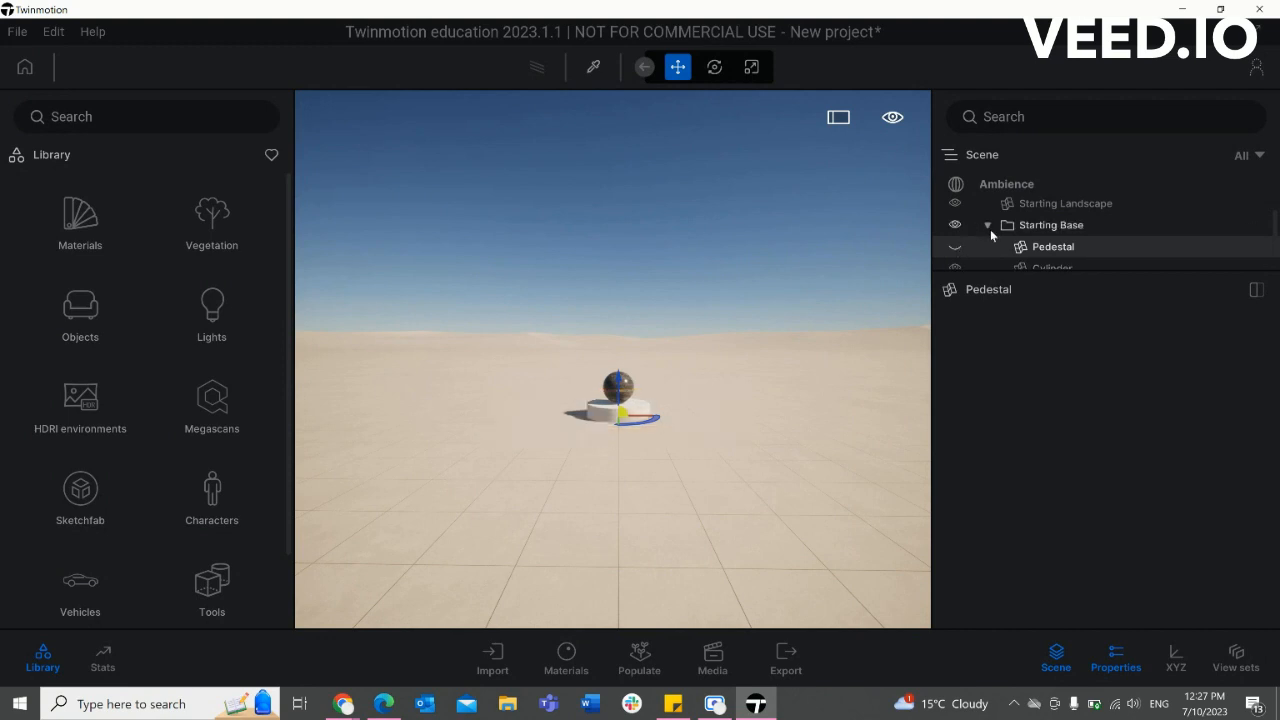
left_click(987, 227)
scroll(983, 222, "up", 1)
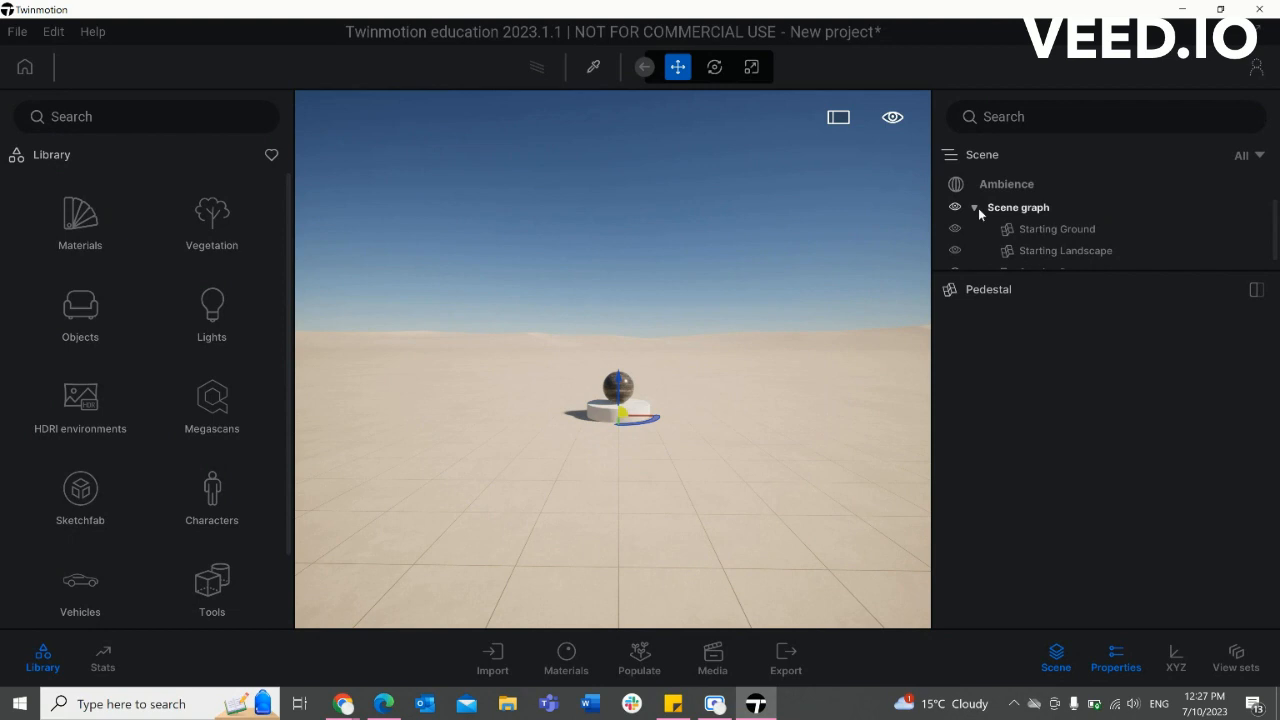
left_click(975, 207)
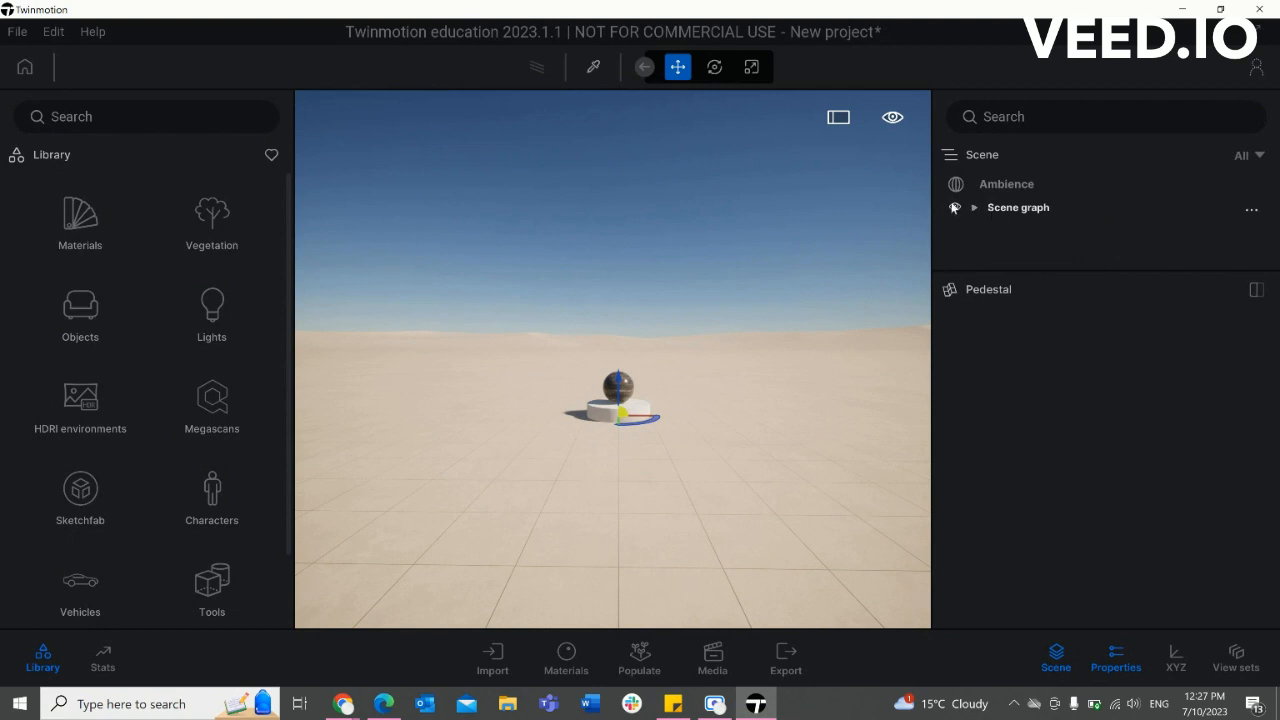
left_click(955, 208)
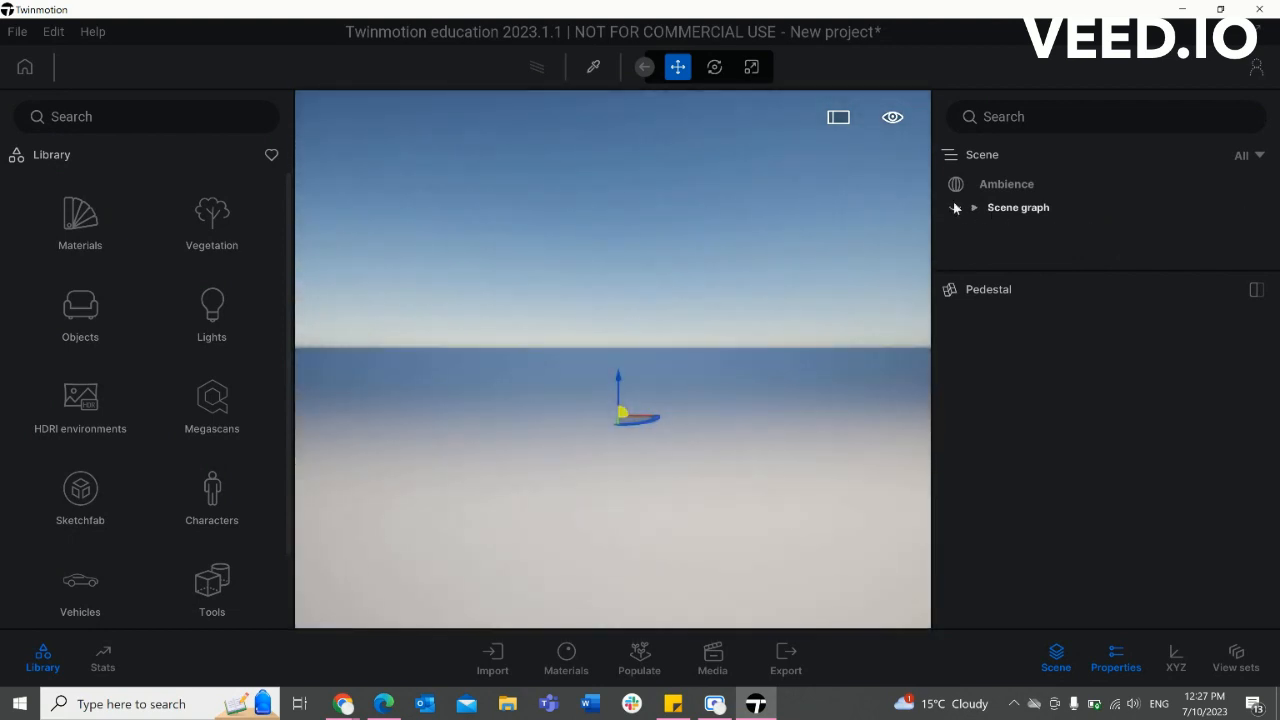
left_click(955, 208)
left_click(973, 207)
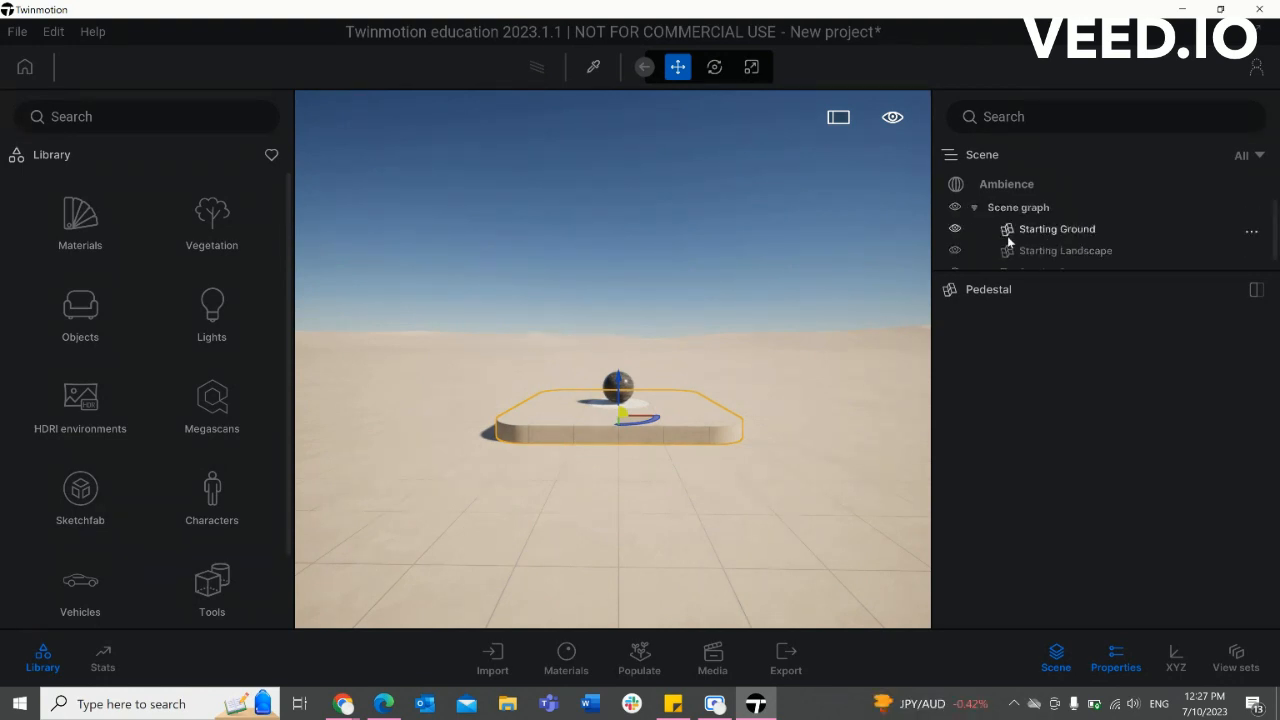
Step: Toggle the visibility of the Starting Base container, delete it from the scene and collapse the scene graph
scroll(1000, 240, "down", 1)
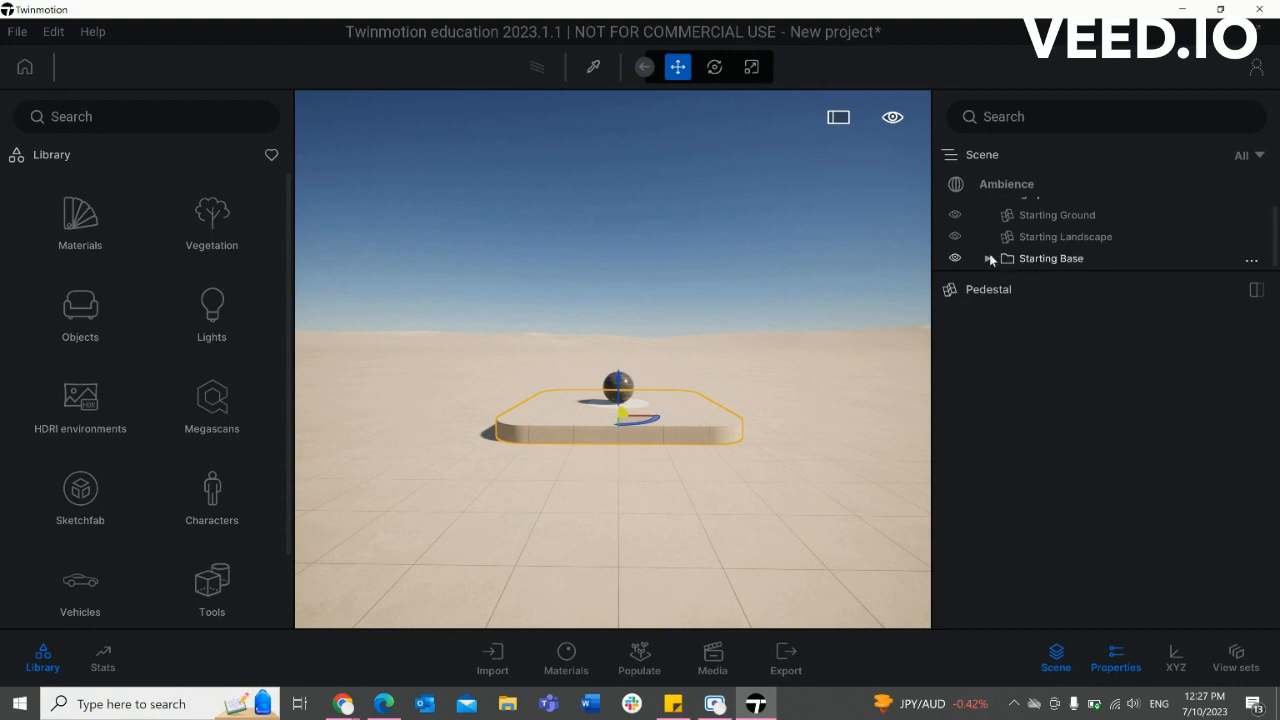
left_click(954, 258)
left_click(954, 259)
left_click(1250, 262)
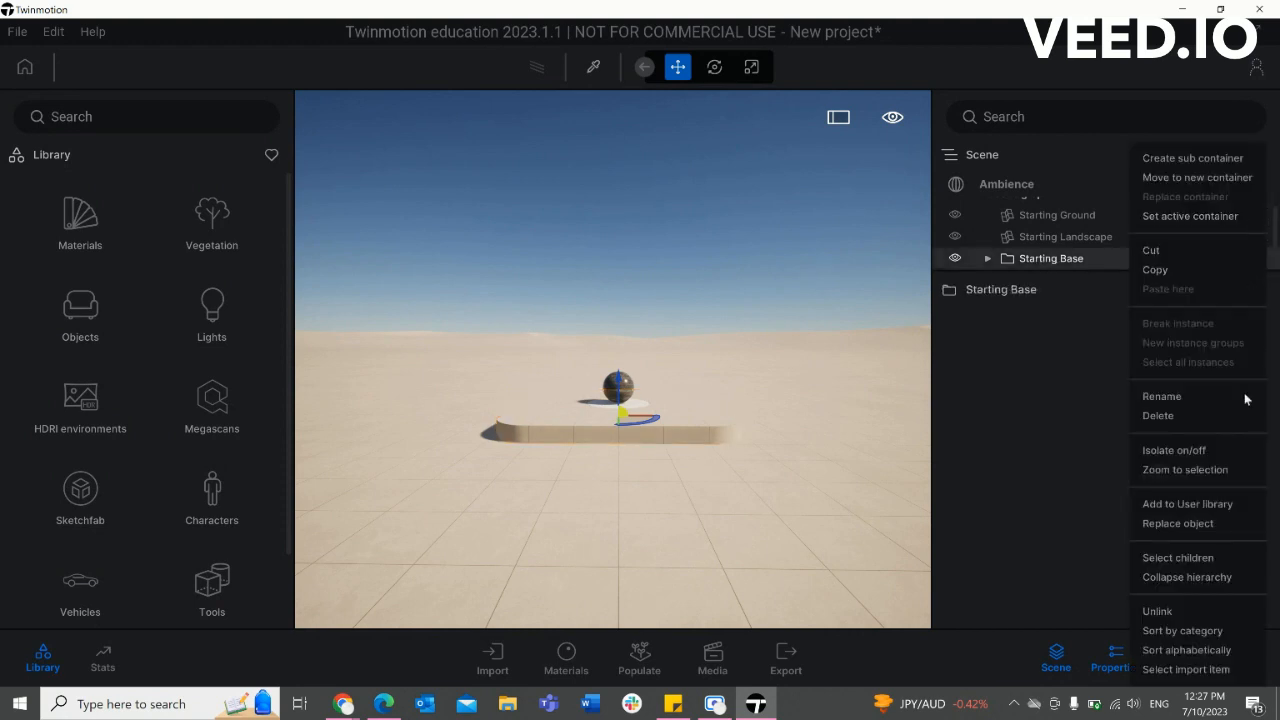
left_click(1173, 413)
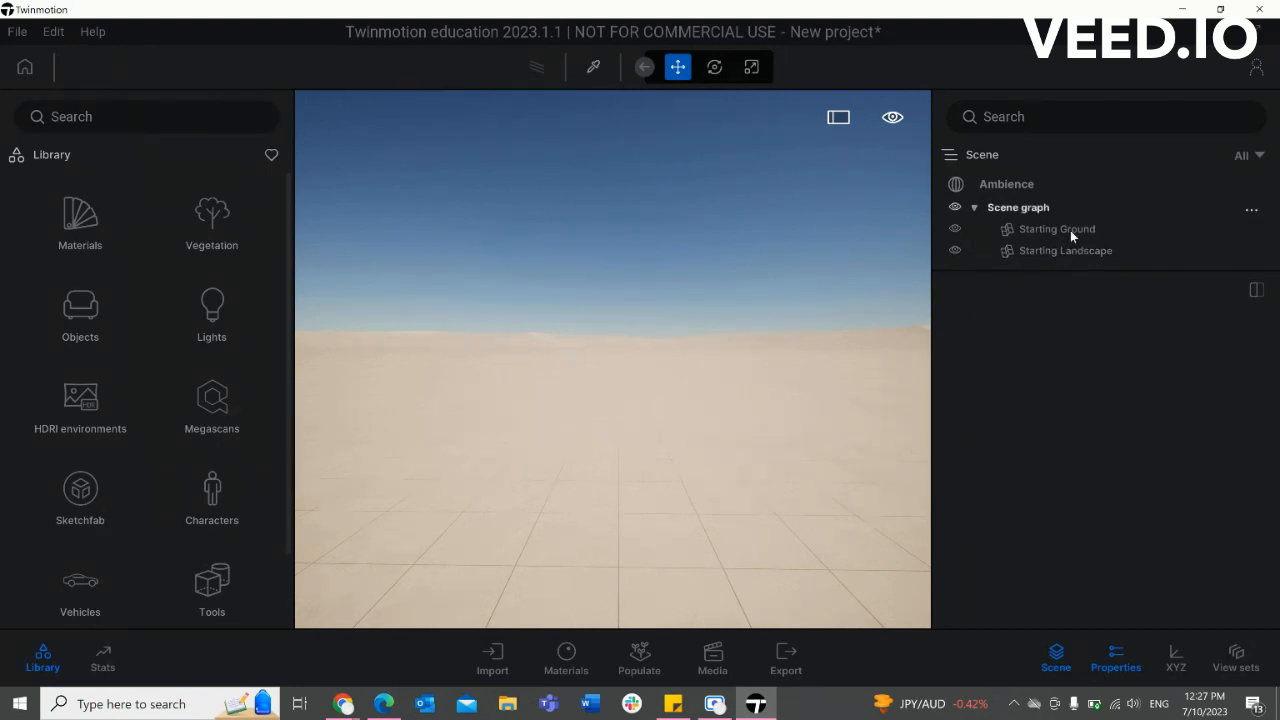
left_click(976, 208)
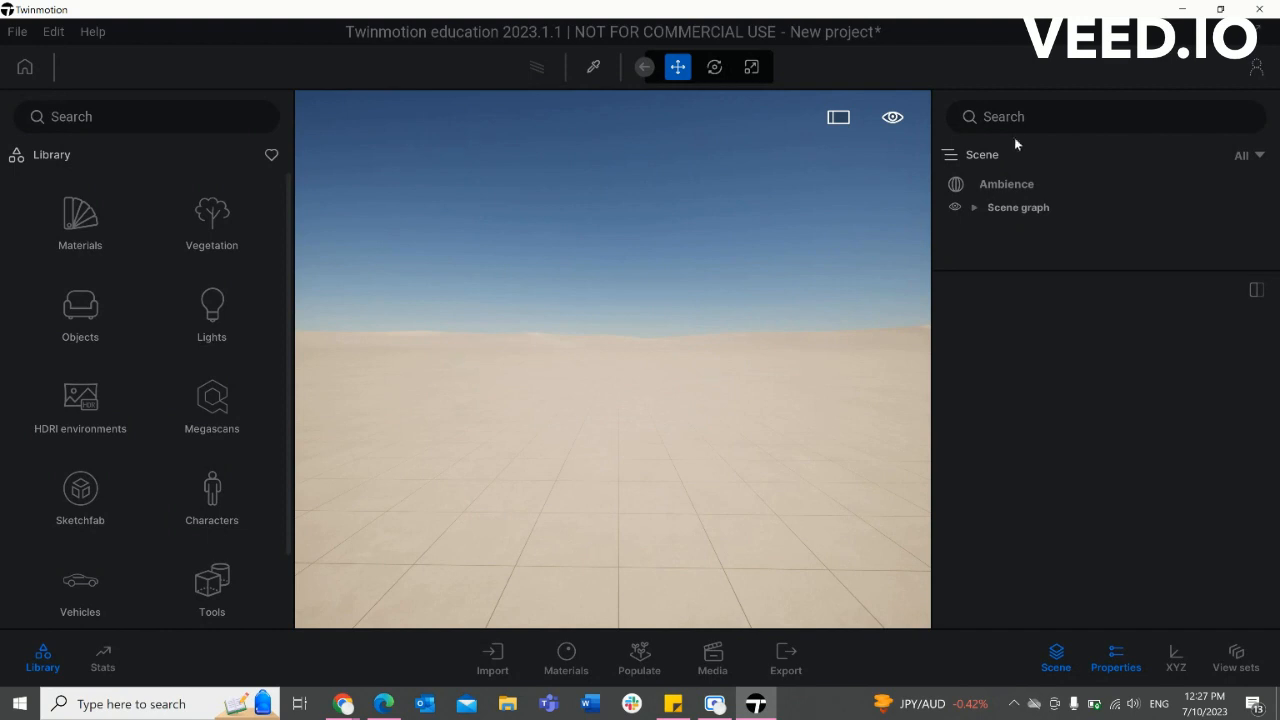
Step: Select the Starting Ground and try out the Rotate and Scale gizmos on it
left_click(746, 517)
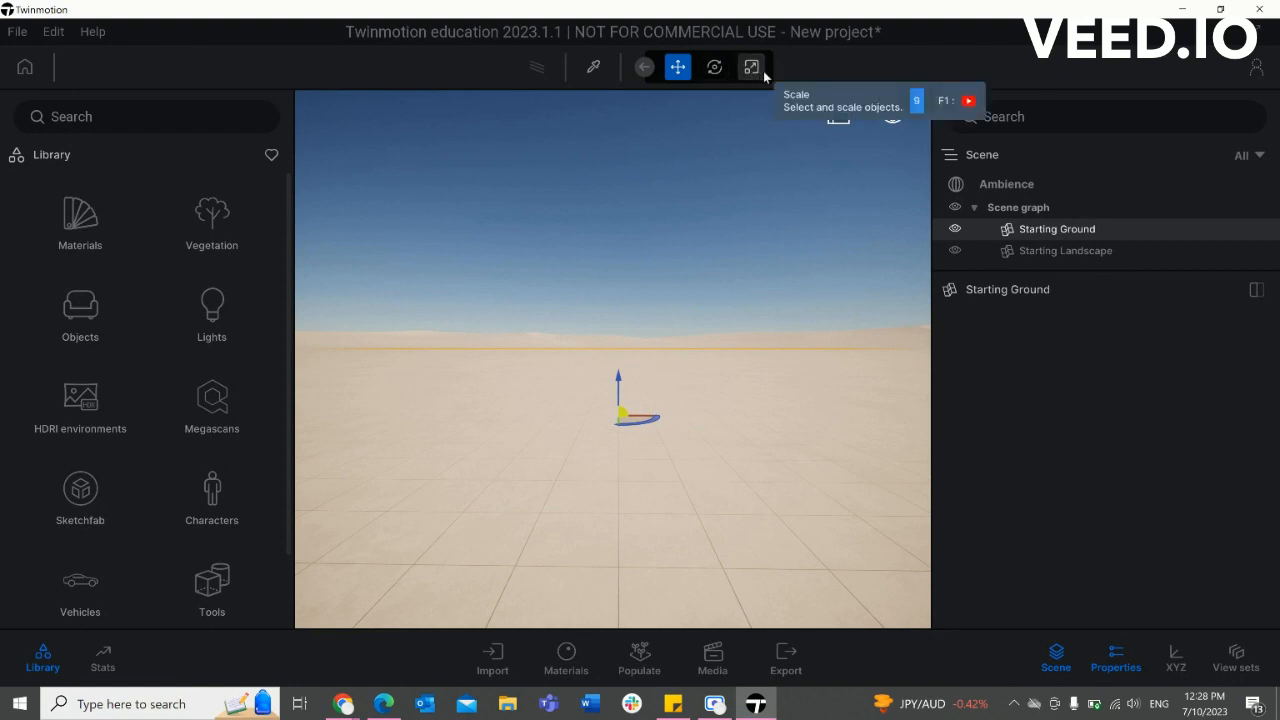
key("XF86MonBrightnessUp")
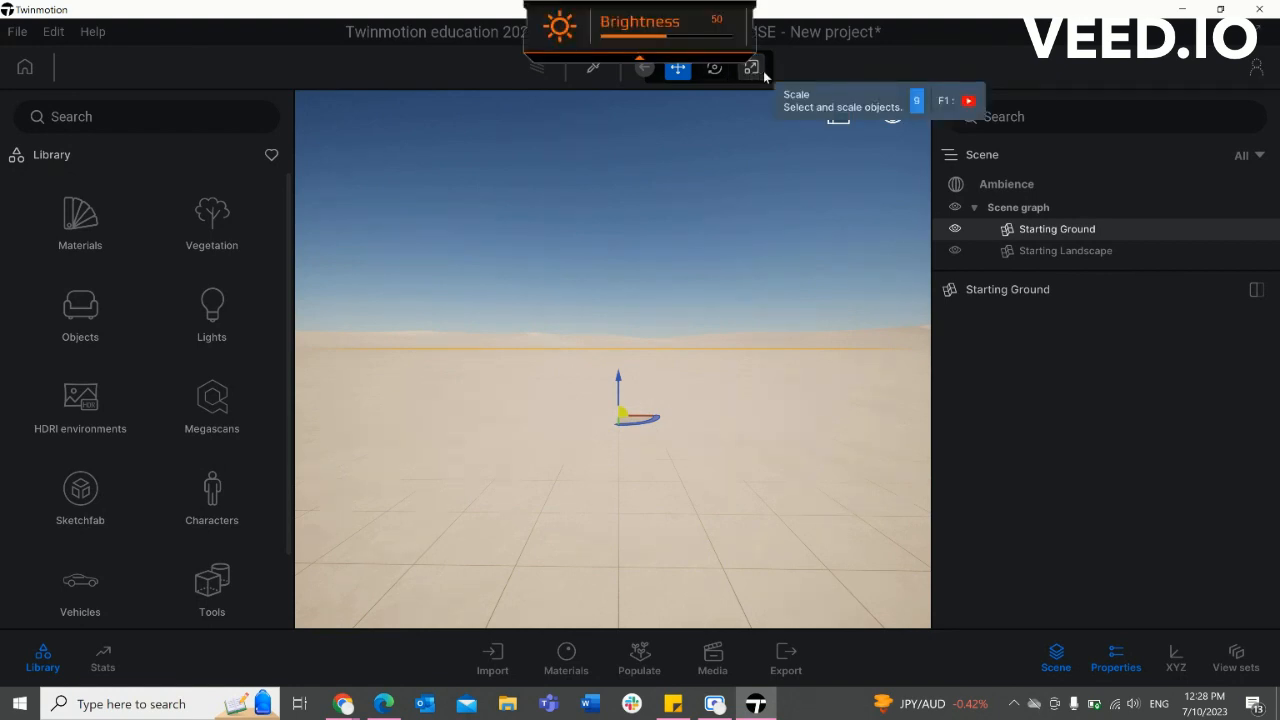
left_click(645, 68)
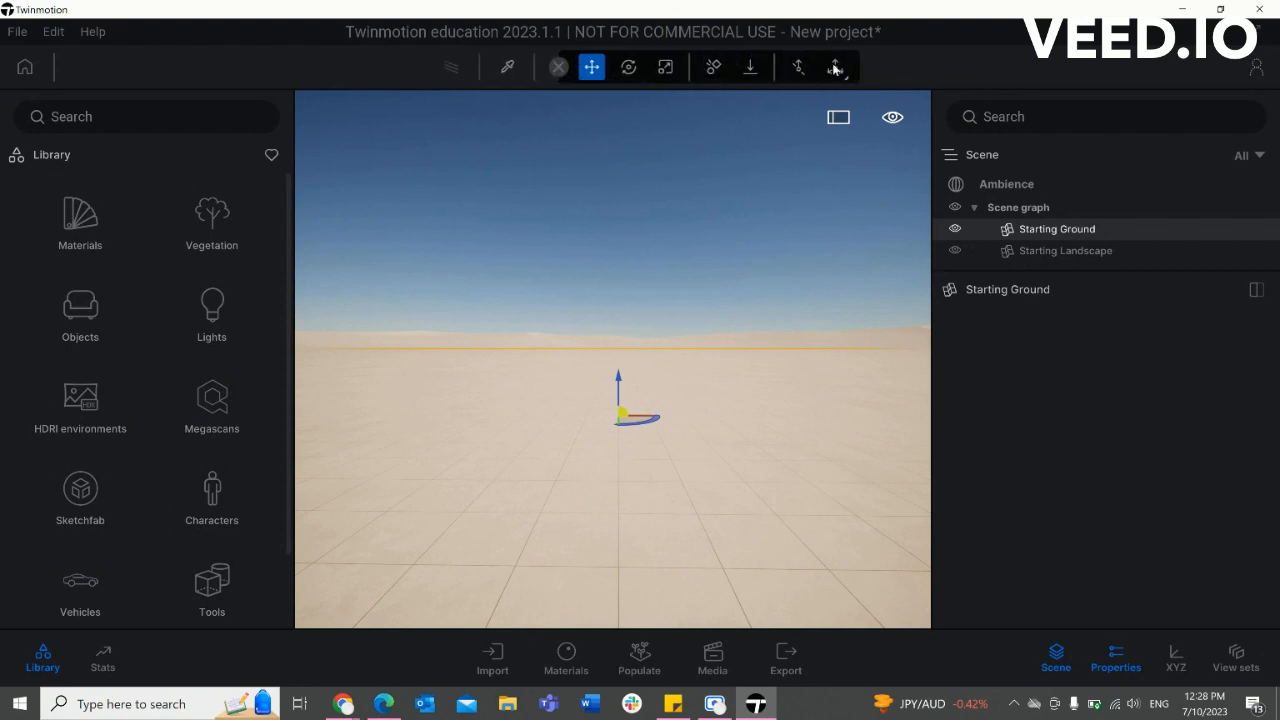
left_click(638, 68)
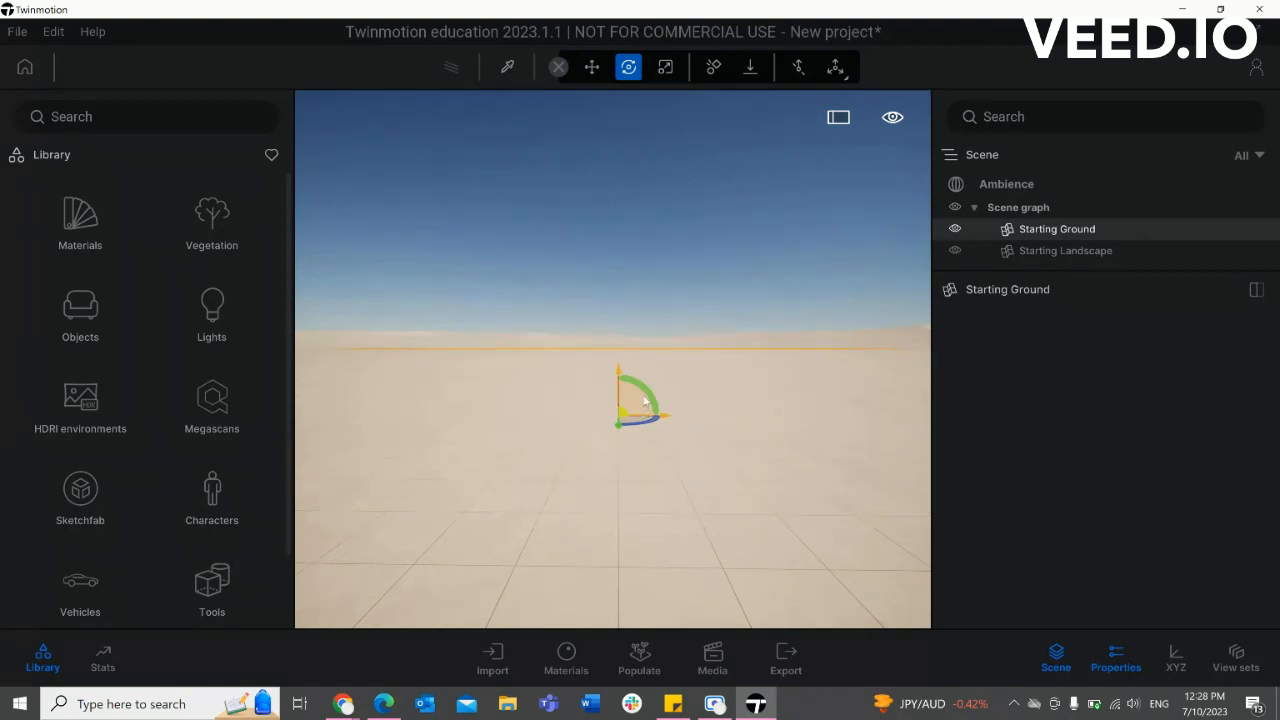
mouse_move(634, 384)
left_mouse_down()
mouse_move(669, 420)
mouse_move(641, 382)
left_mouse_up()
left_click(655, 77)
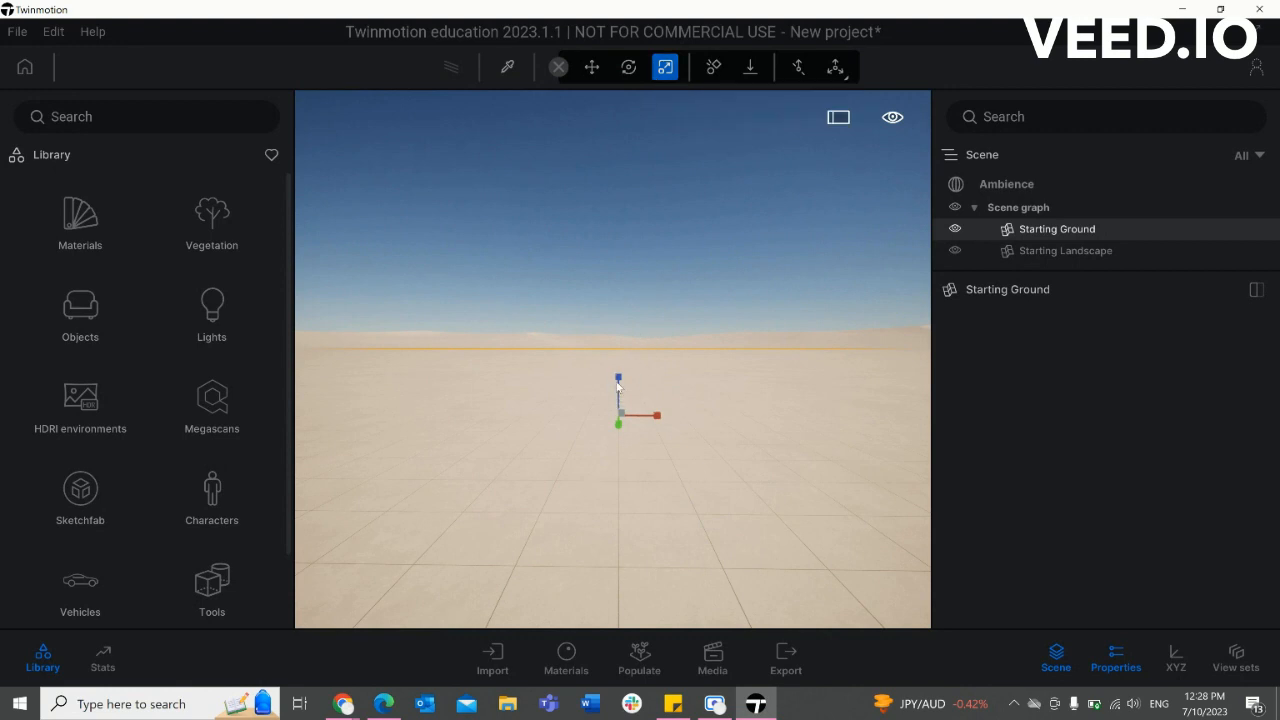
left_click_drag(617, 385, 643, 494)
Step: Move the Starting Ground toward the camera and rotate it about its vertical axis, entering 90
left_click(594, 75)
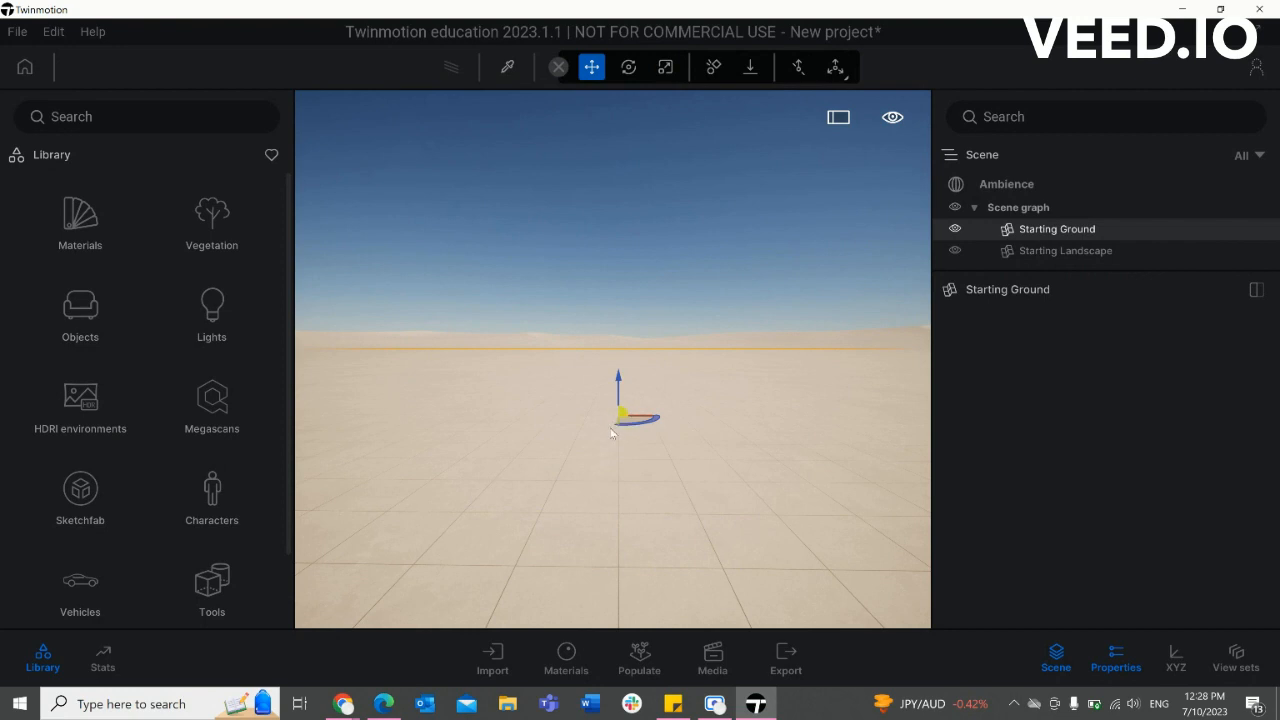
left_click_drag(620, 418, 624, 470)
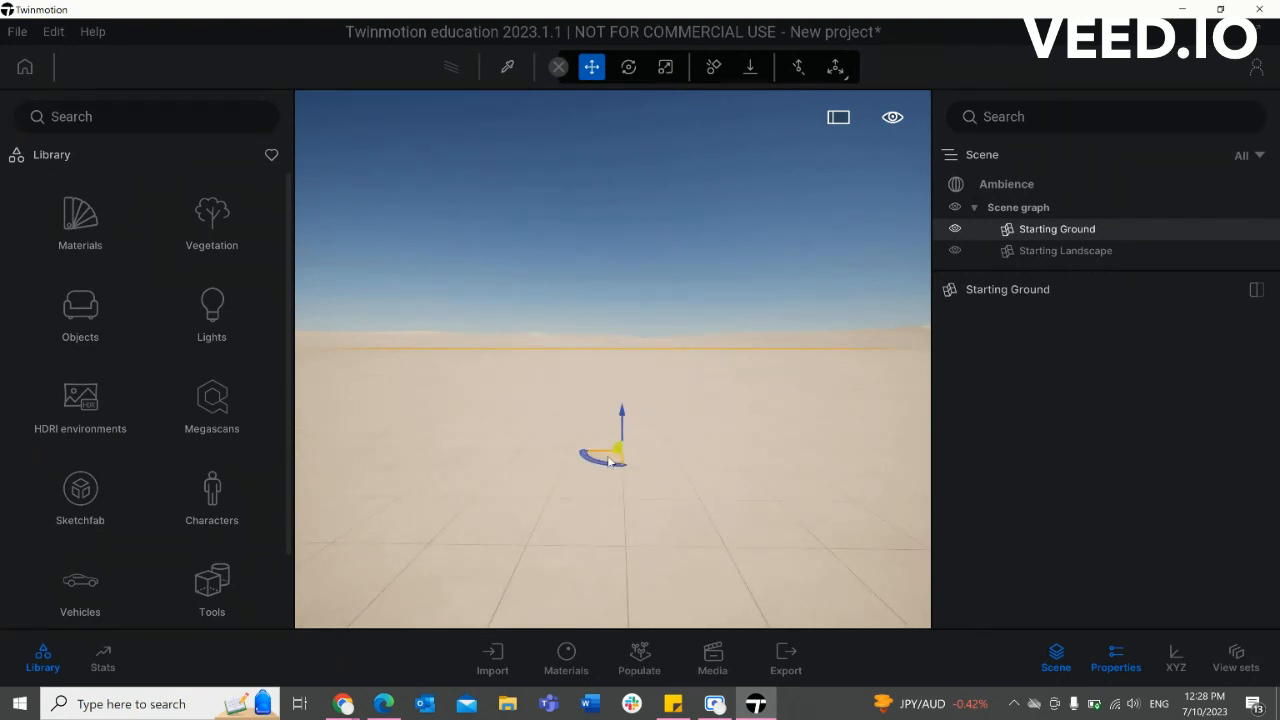
left_click_drag(603, 461, 633, 472)
left_click_drag(634, 475, 625, 465)
left_click_drag(624, 463, 624, 467)
left_click_drag(588, 468, 590, 462)
type("90")
key("Return")
scroll(679, 473, "down", 2)
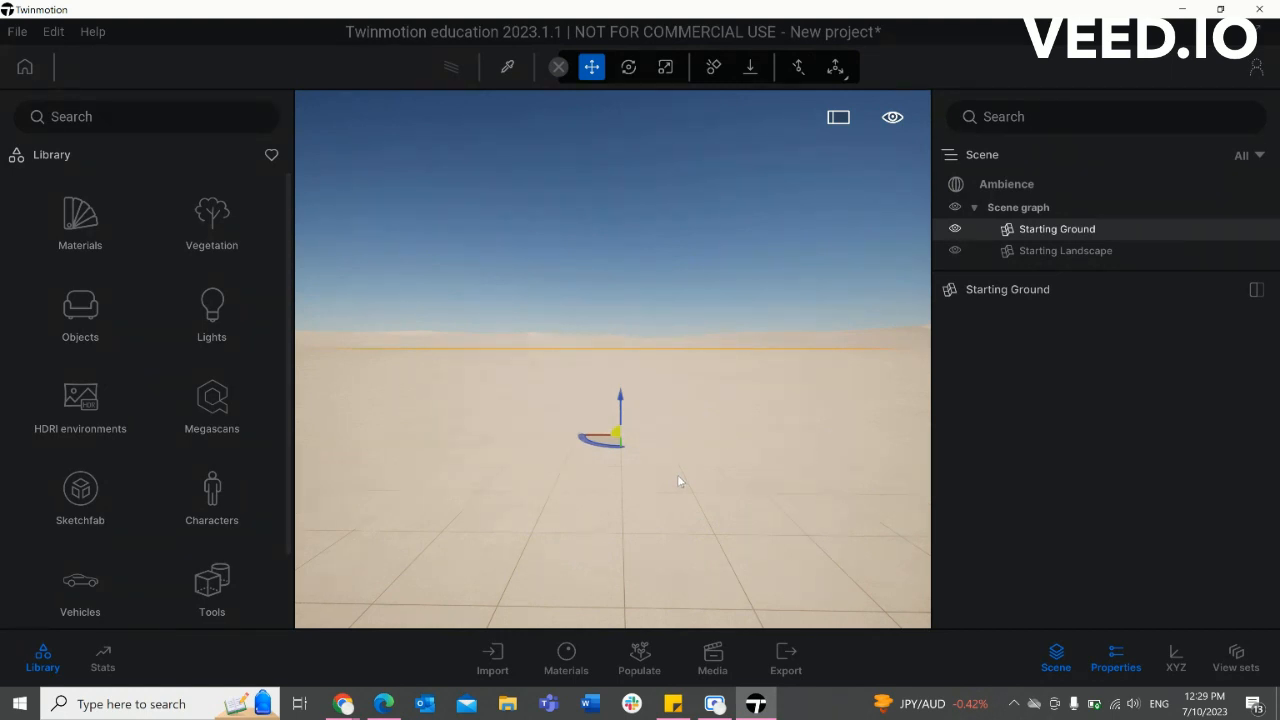
Step: Deselect the ground and pick its tiled surface material with the Material picker
left_click(681, 301)
left_click(507, 68)
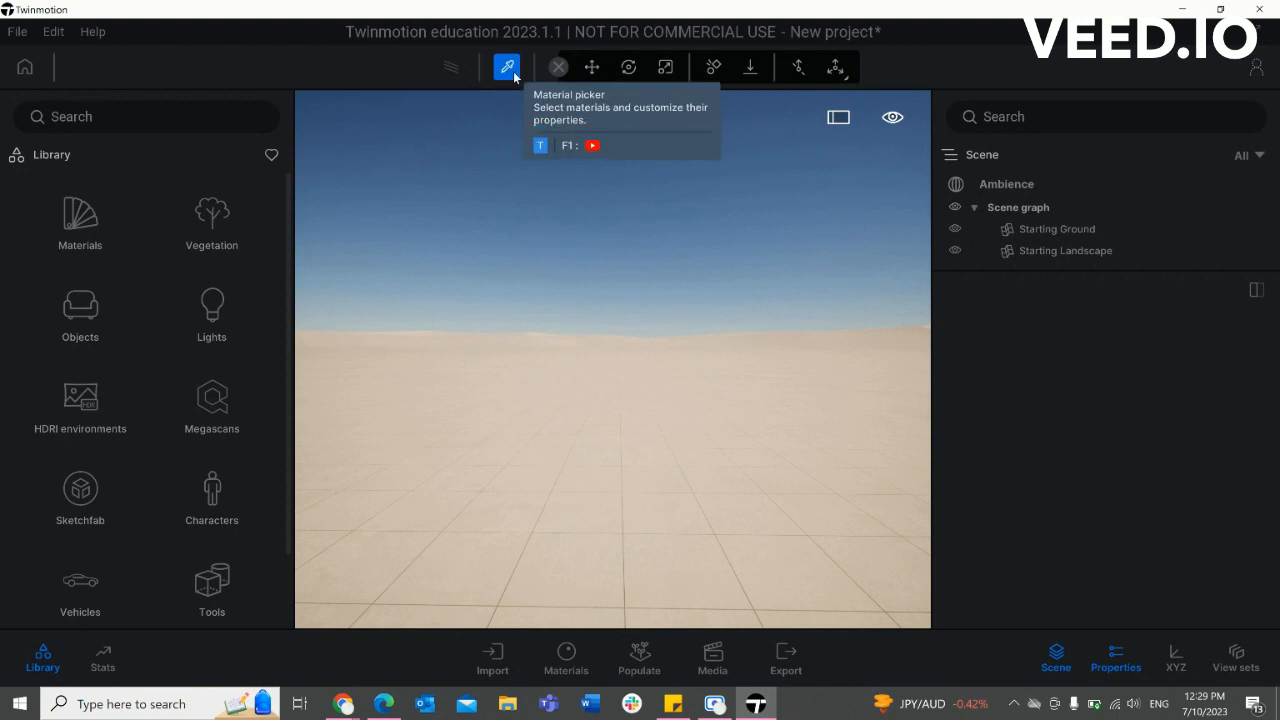
left_click(505, 512)
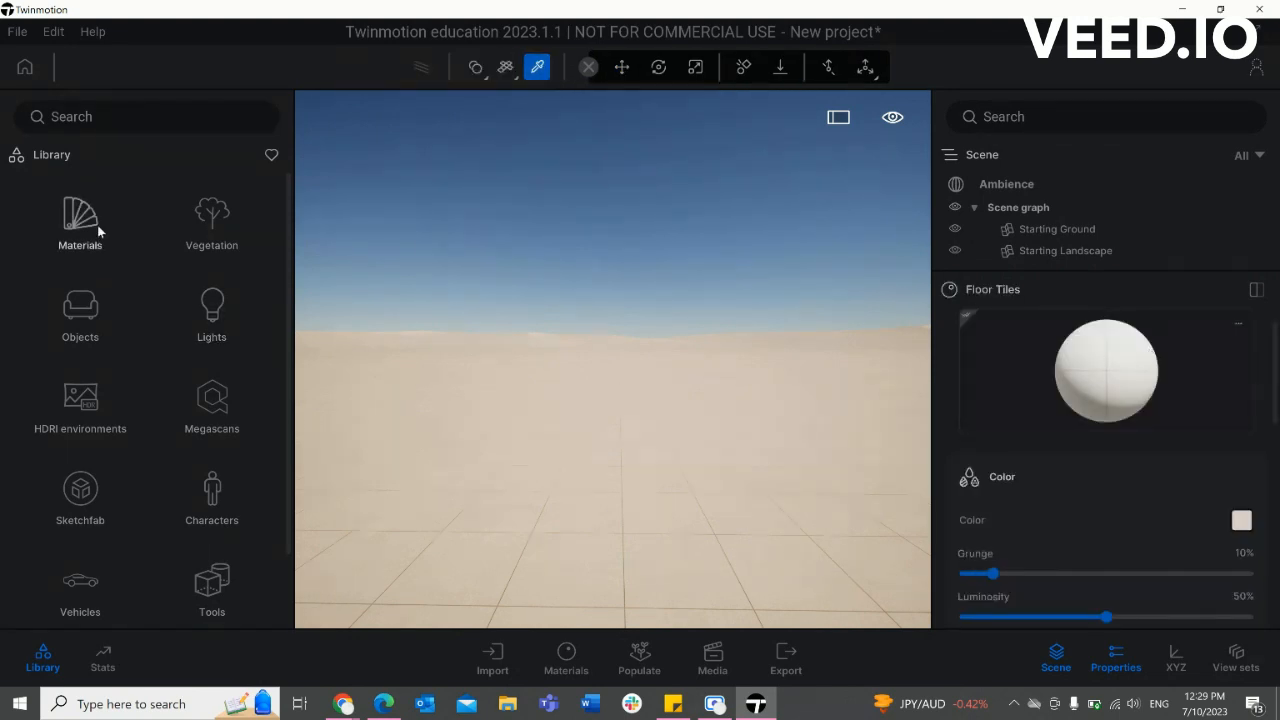
Step: Look through the Objects and Materials categories of the library
left_click(100, 301)
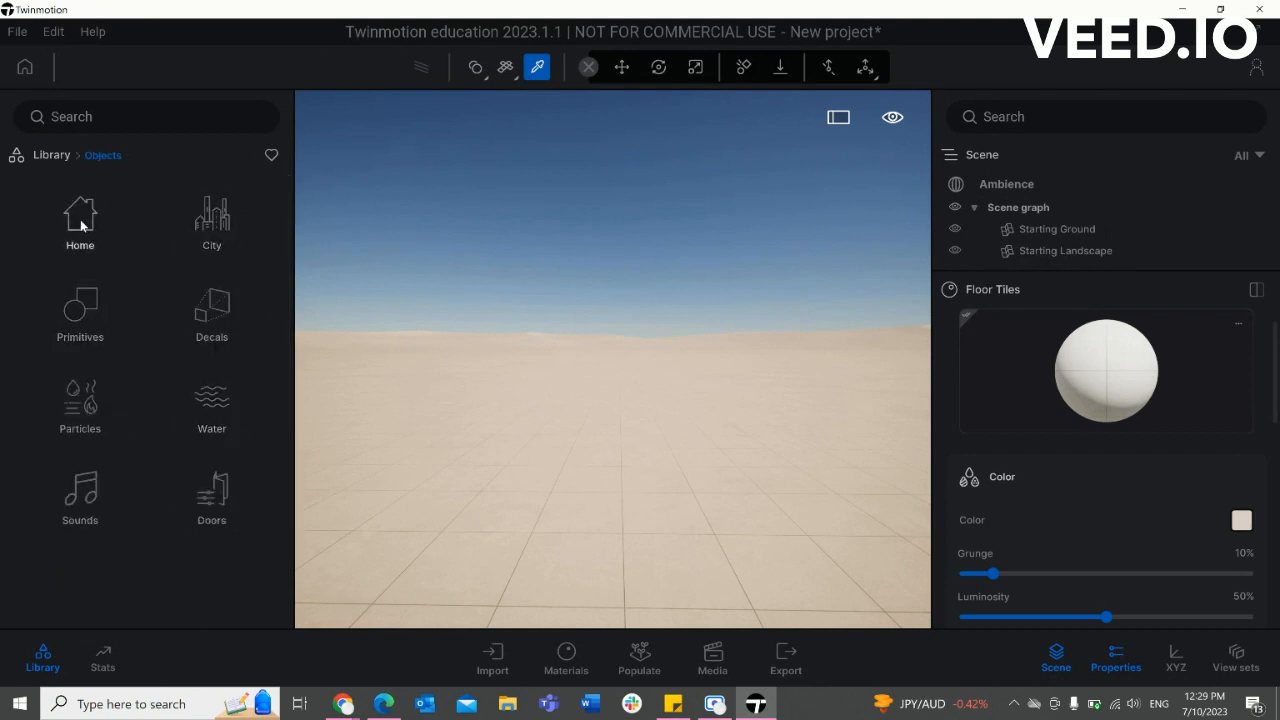
left_click(50, 158)
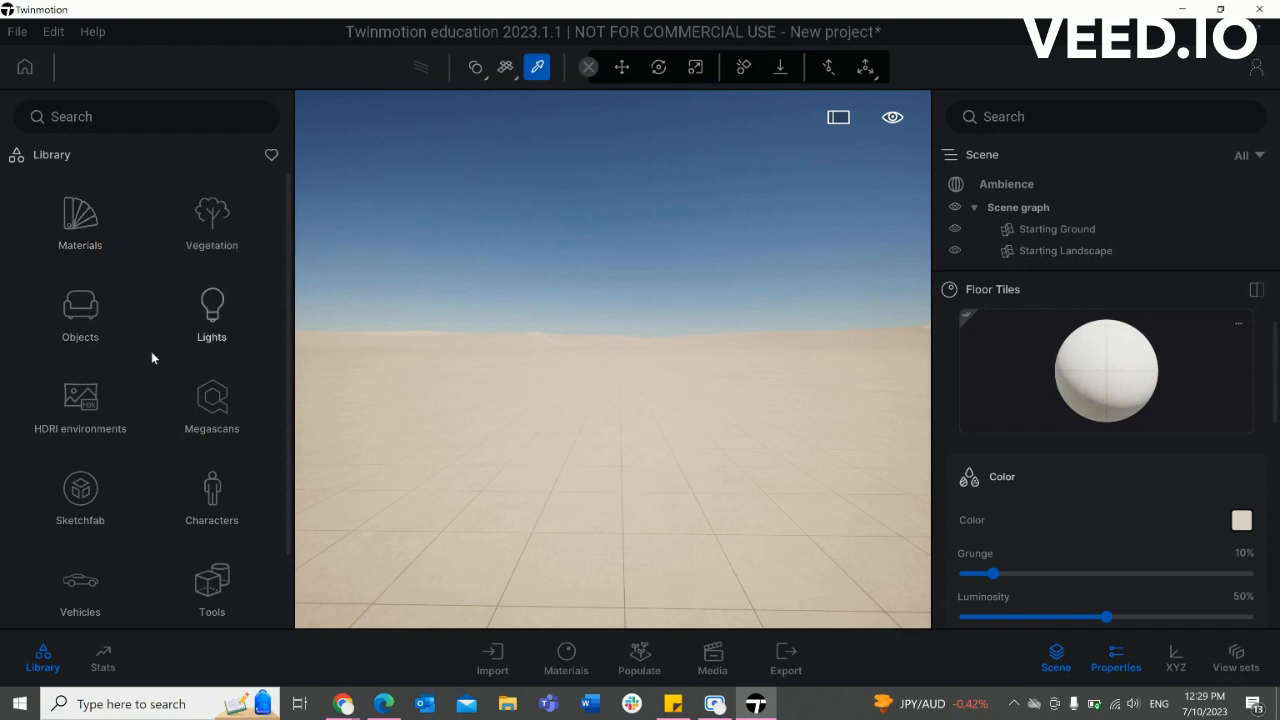
left_click(72, 240)
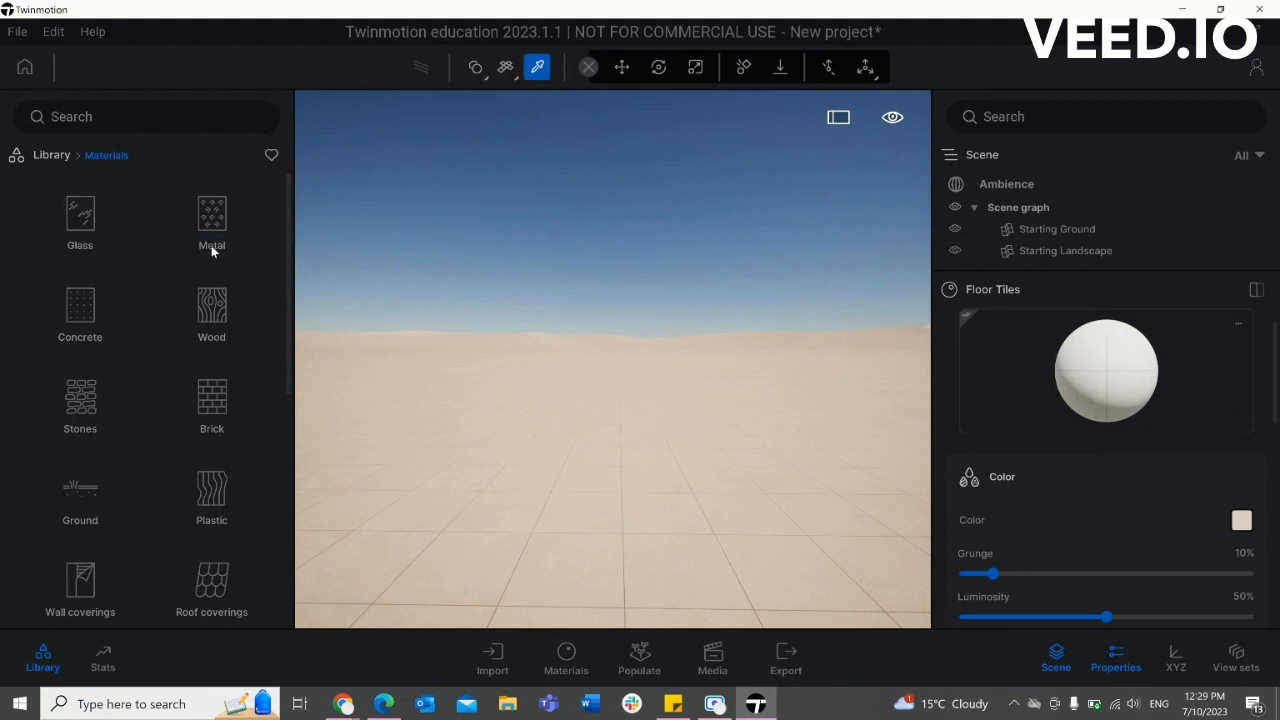
left_click(47, 154)
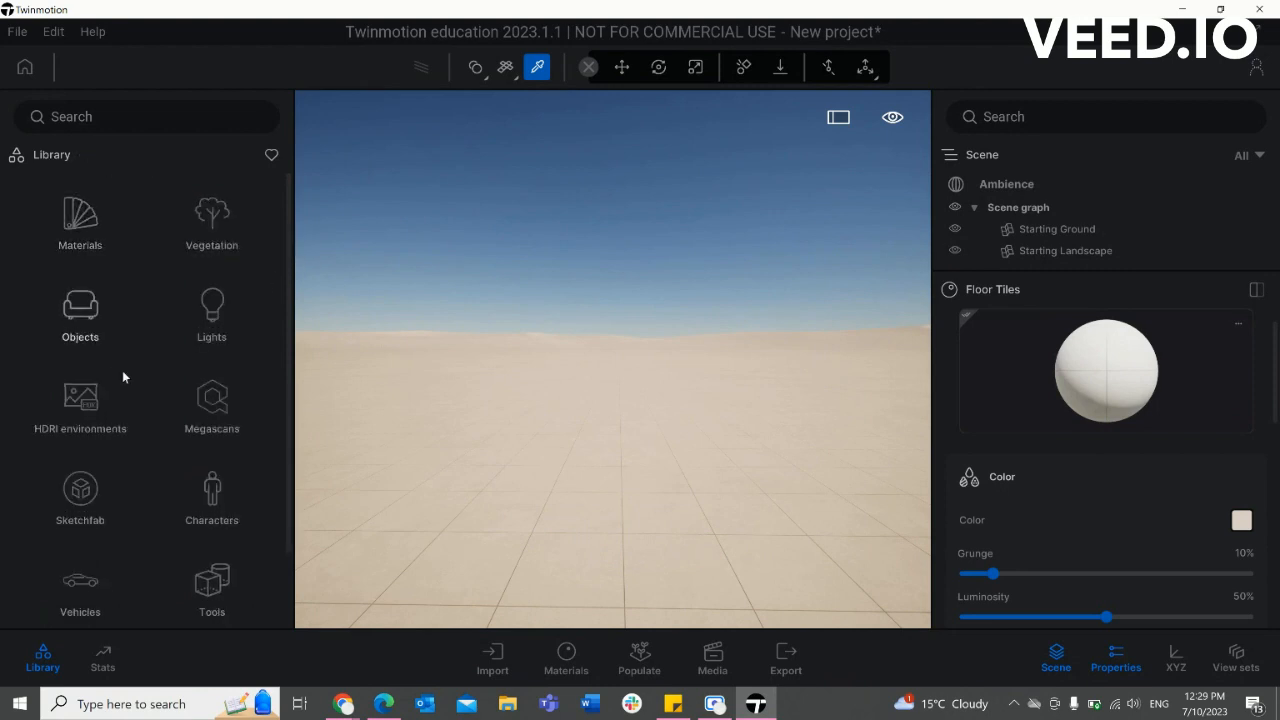
Step: Place an Awe chair from the library's Home living room chairs on the tiled ground in front of the camera
left_click(74, 312)
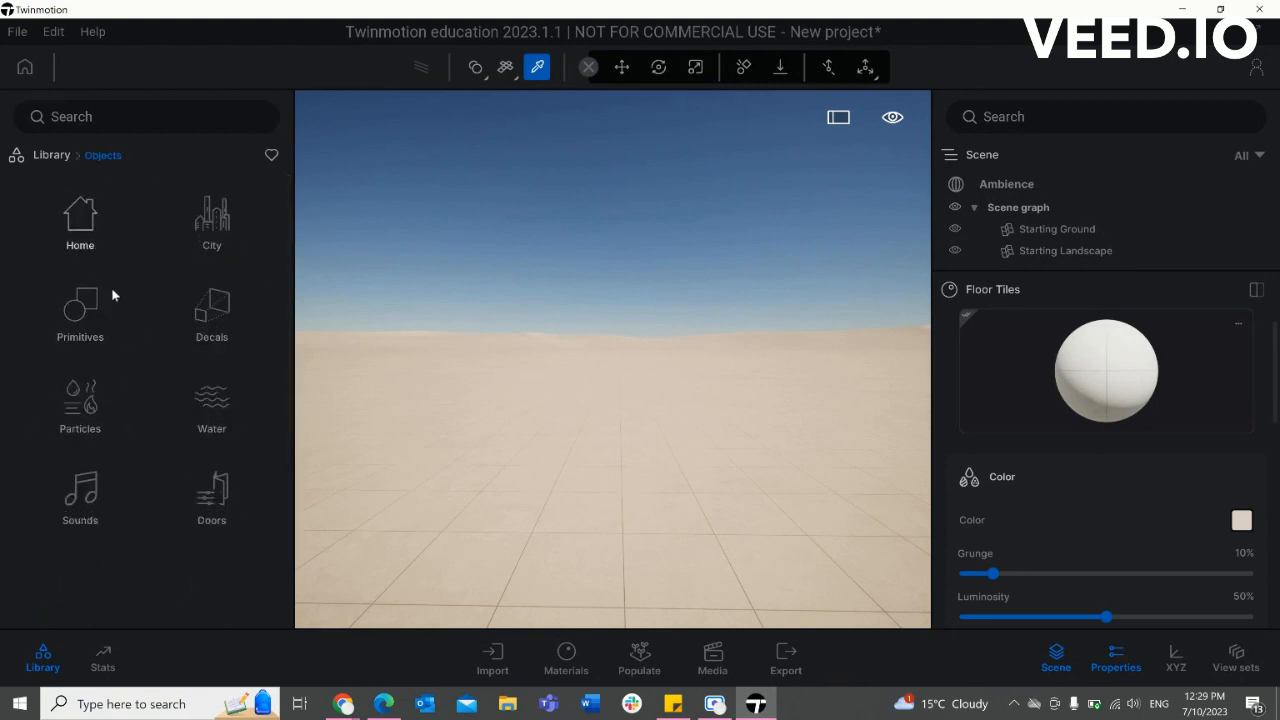
left_click(89, 242)
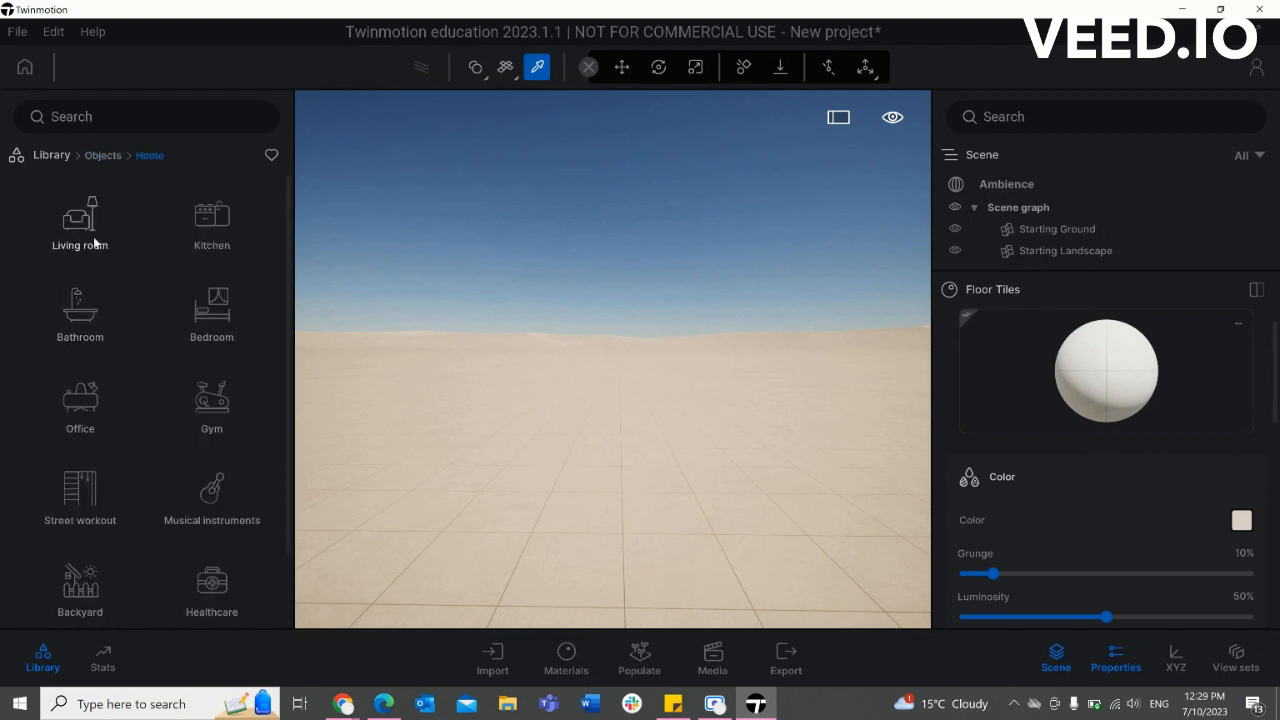
left_click(94, 242)
left_click(84, 242)
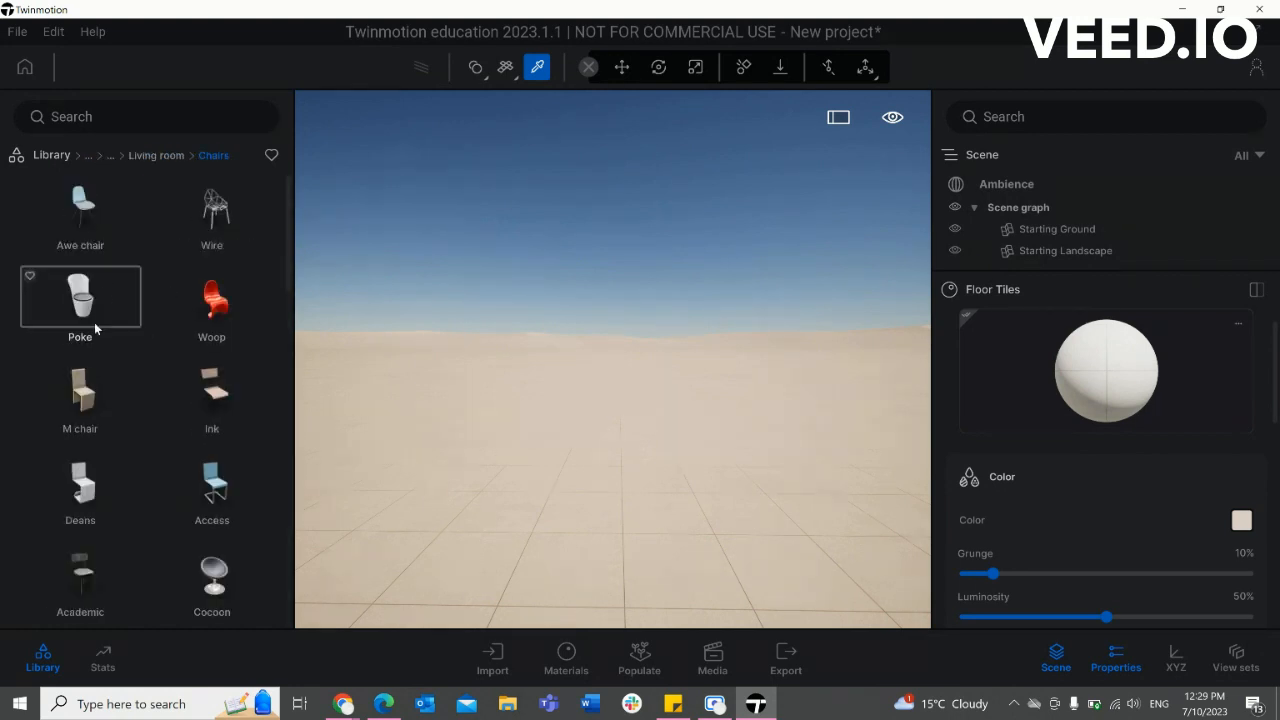
left_click_drag(94, 215, 630, 470)
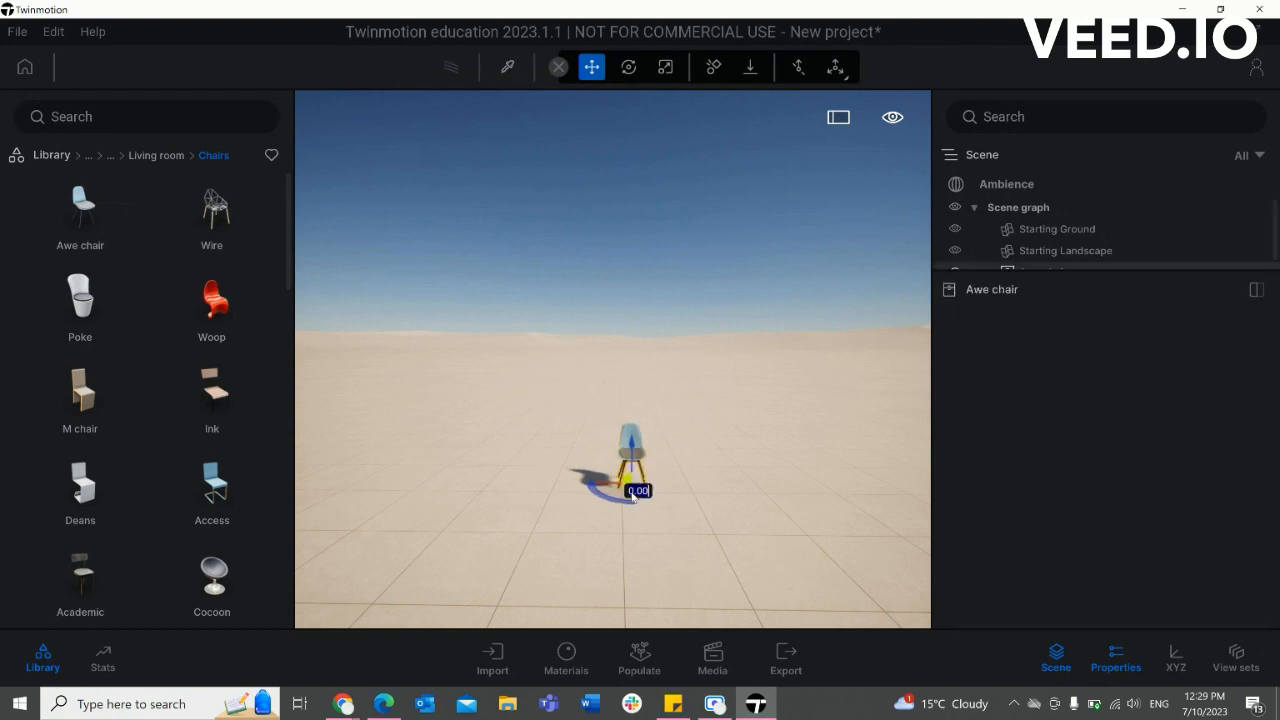
Step: Examine the placed Awe chair from close up, from different angles and from farther away
scroll(632, 492, "up", 8)
scroll(647, 544, "down", 3)
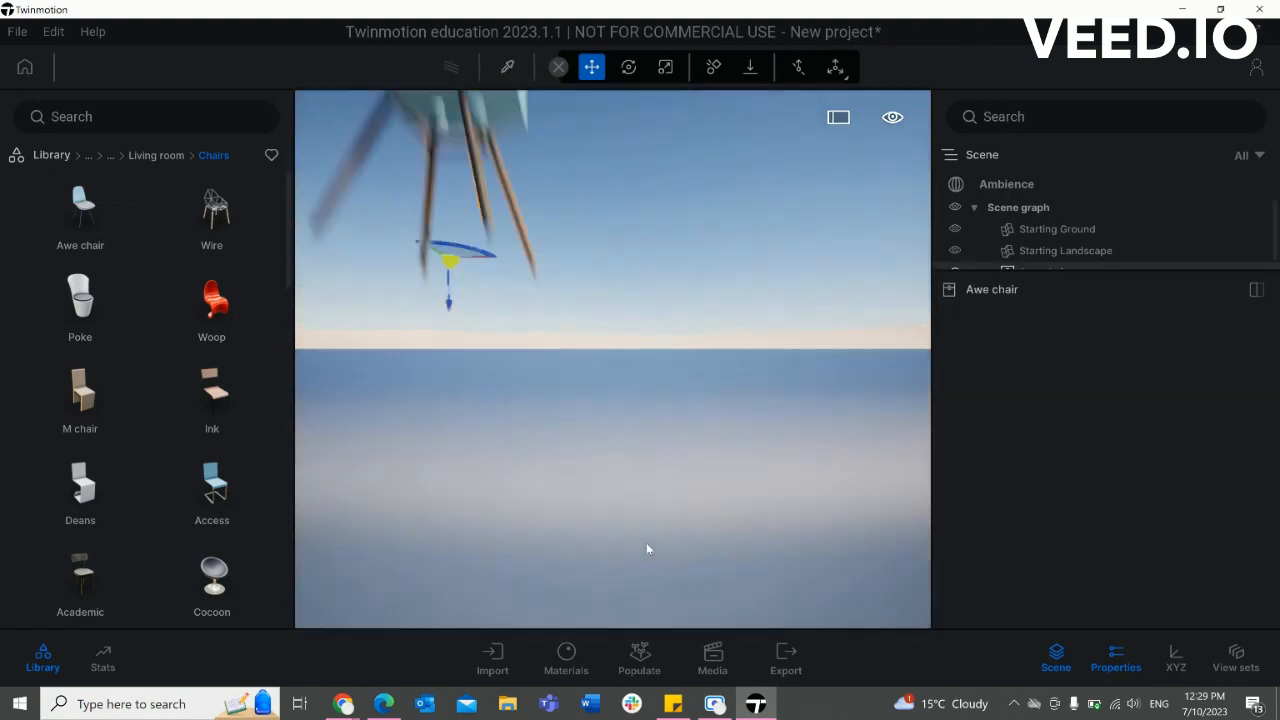
scroll(646, 549, "down", 3)
middle_click_drag(647, 550, 671, 528)
right_click_drag(705, 432, 706, 438)
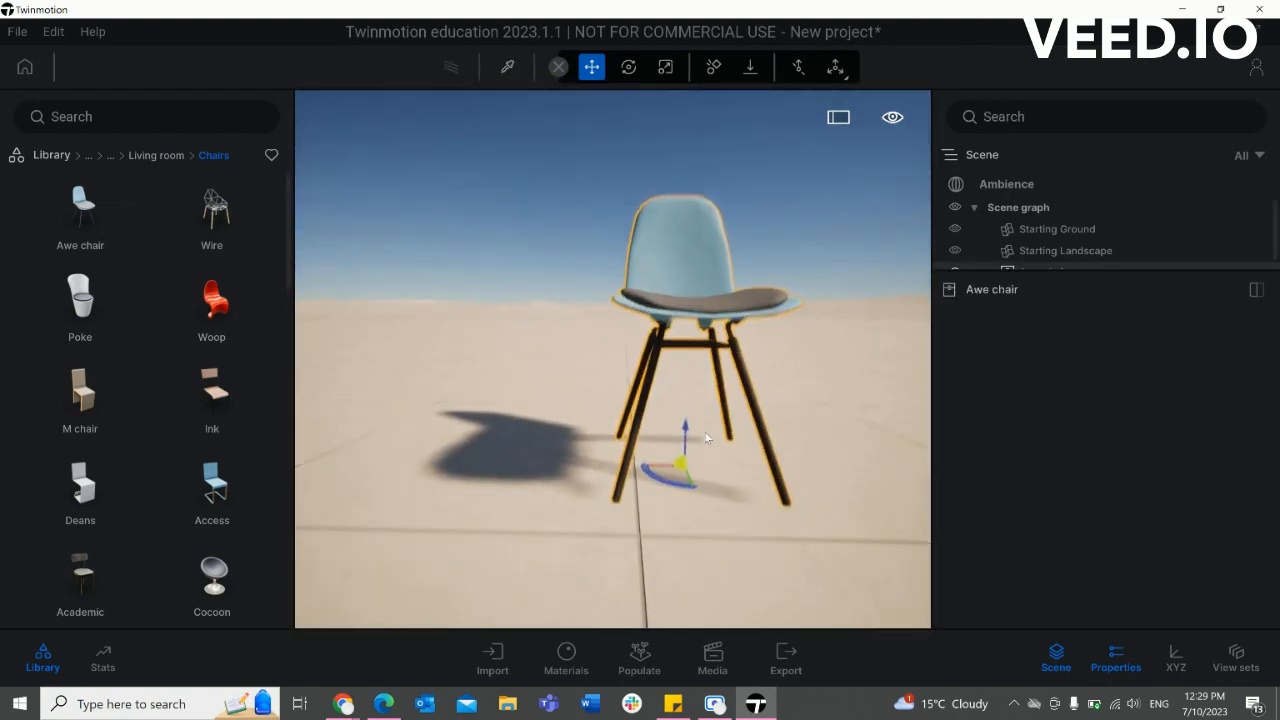
middle_click_drag(706, 438, 741, 340, "shift")
scroll(743, 338, "down", 4)
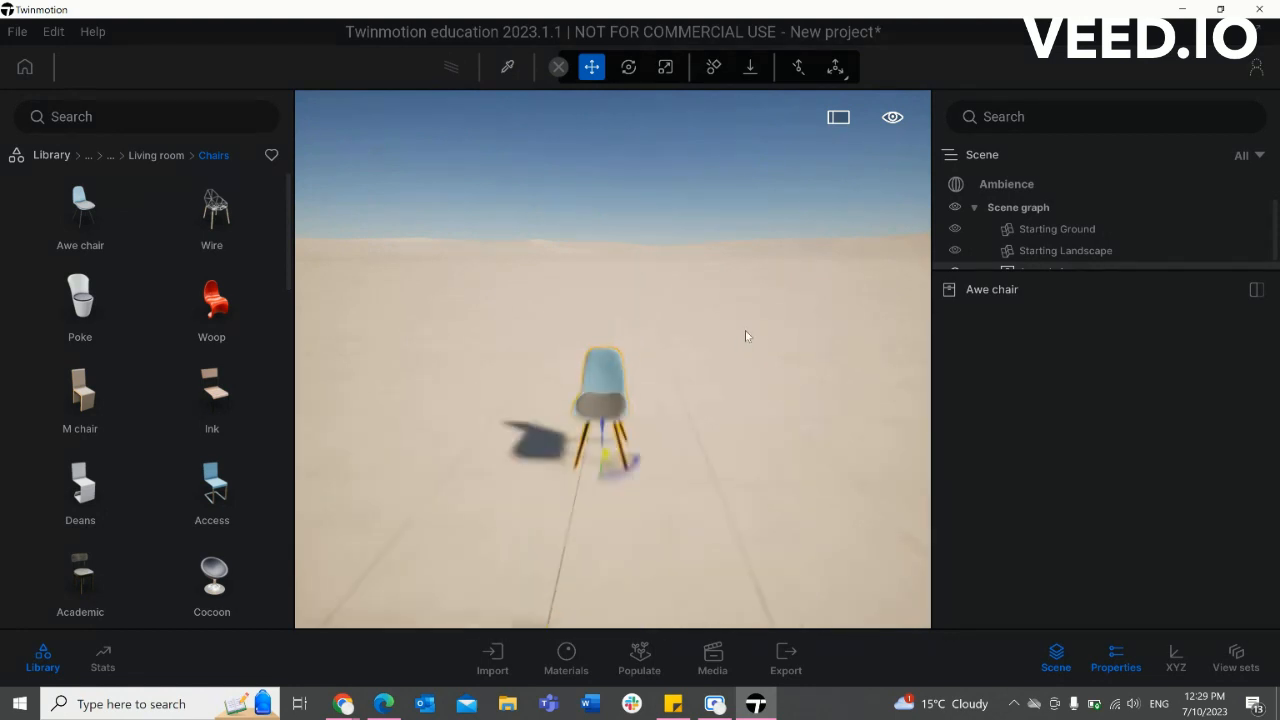
scroll(746, 337, "down", 2)
scroll(709, 409, "up", 4)
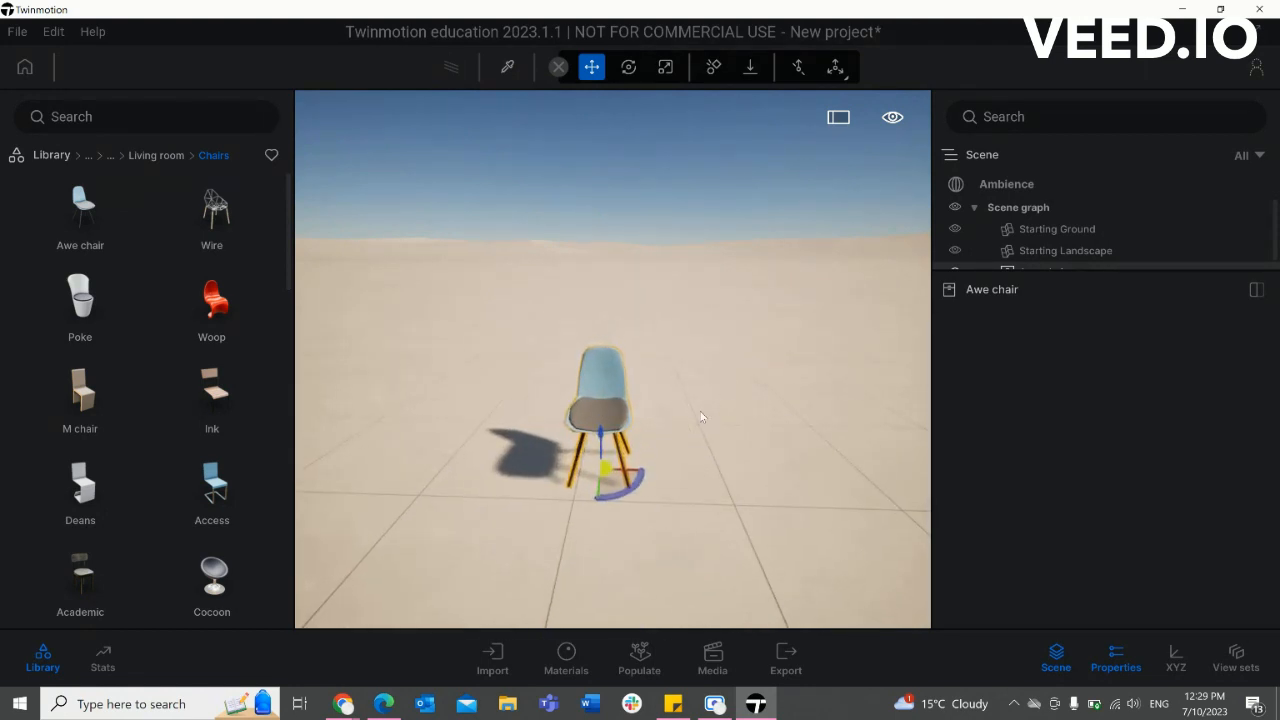
Step: Pick the ground's Floor Tiles material with the Material picker and apply it to the shell of the Awe chair
left_click(743, 408)
left_click(614, 430)
left_click(509, 67)
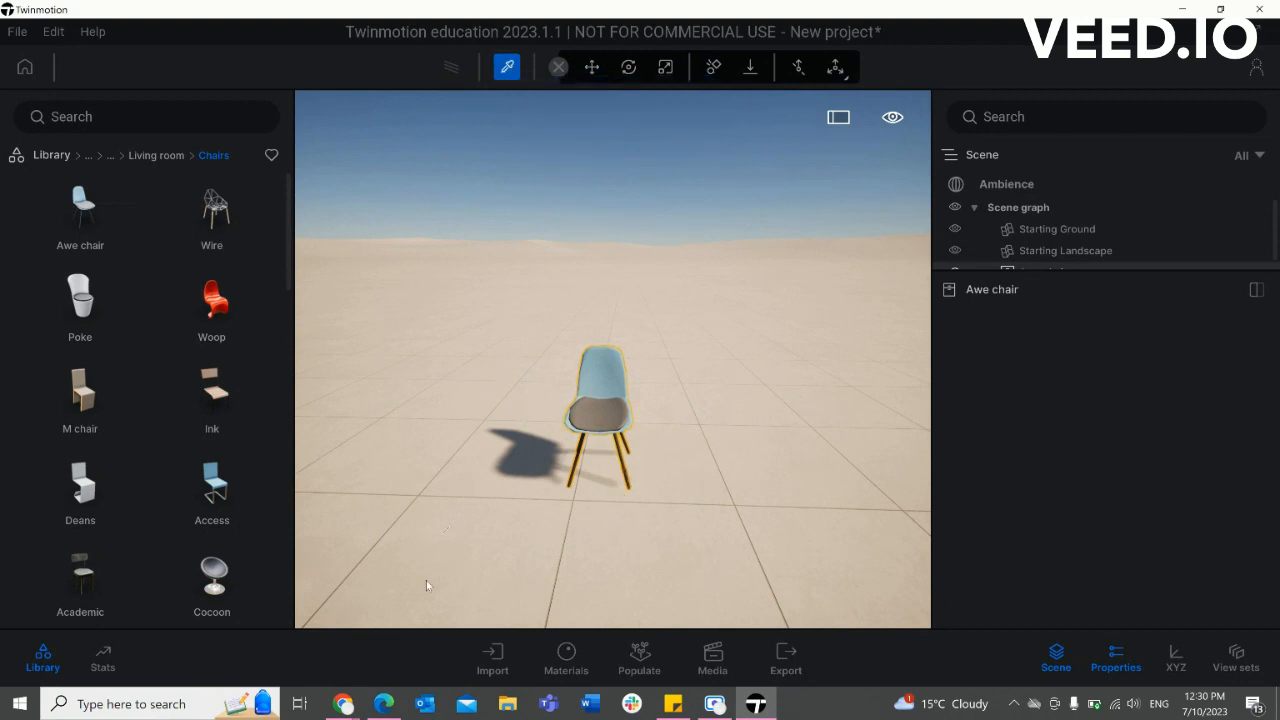
left_click(457, 477)
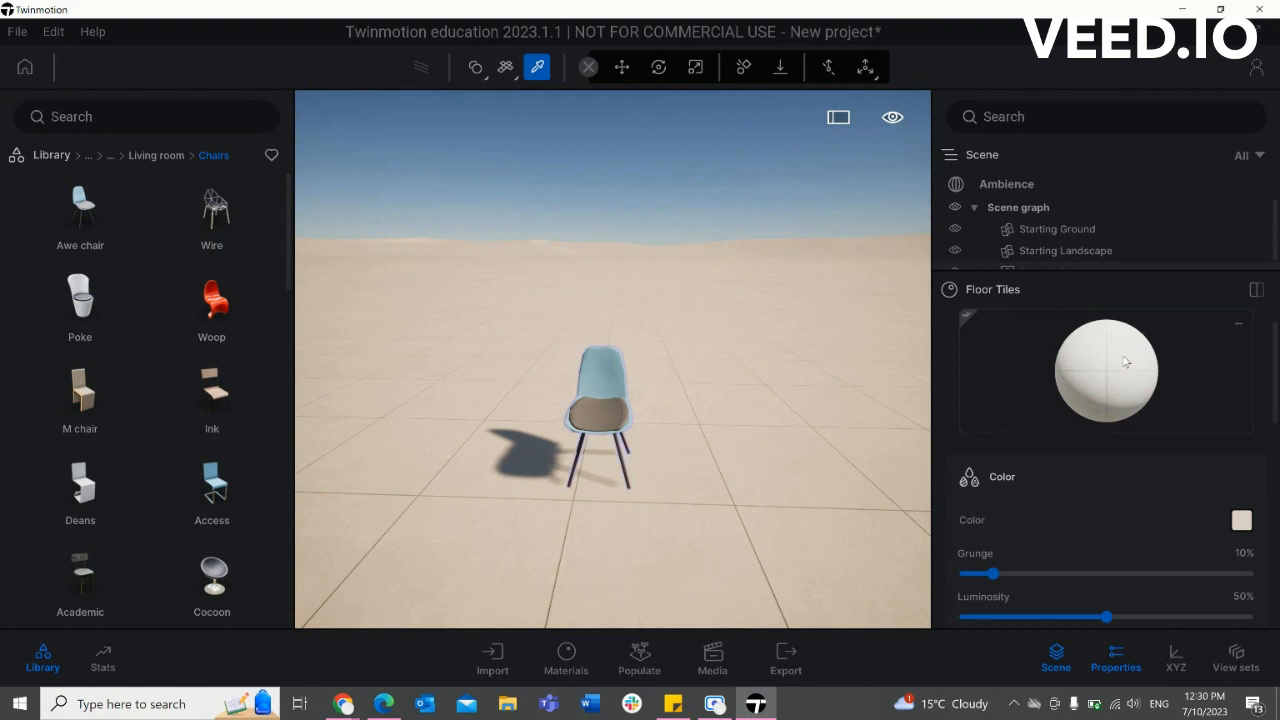
left_click_drag(1075, 369, 892, 390)
left_click_drag(692, 397, 602, 381)
scroll(602, 381, "up", 3)
scroll(601, 378, "up", 3)
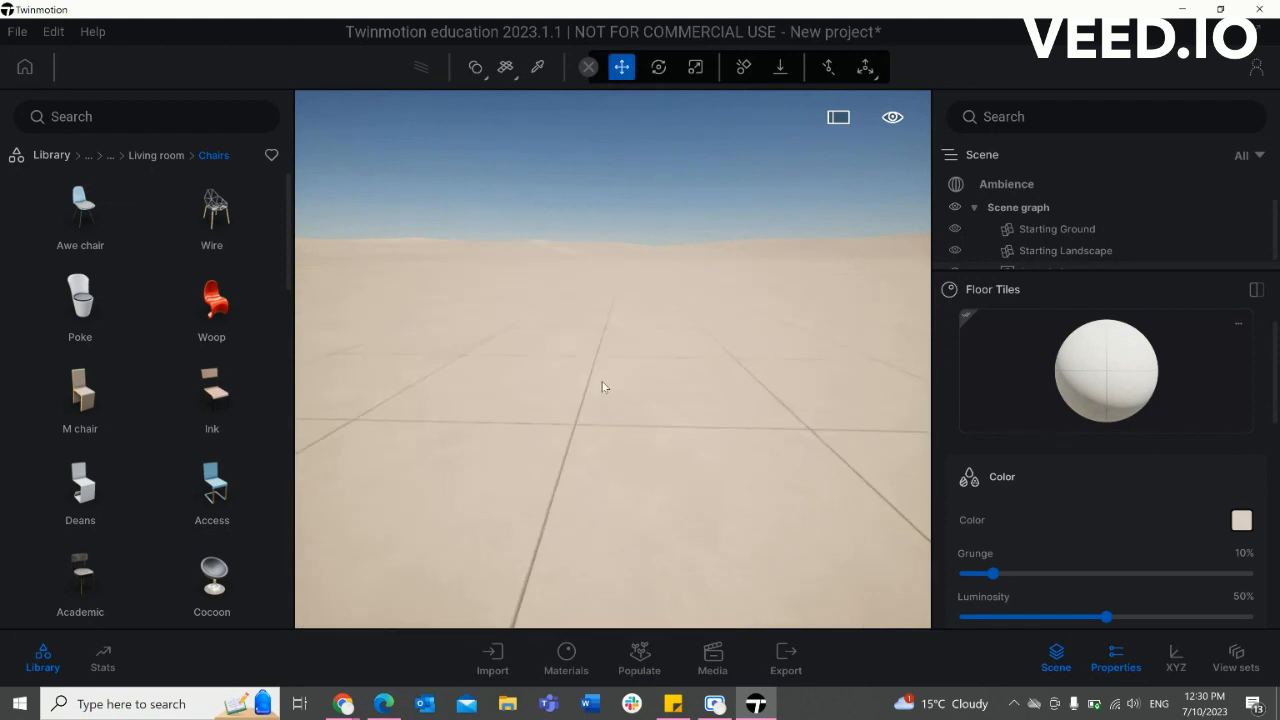
scroll(604, 387, "down", 3)
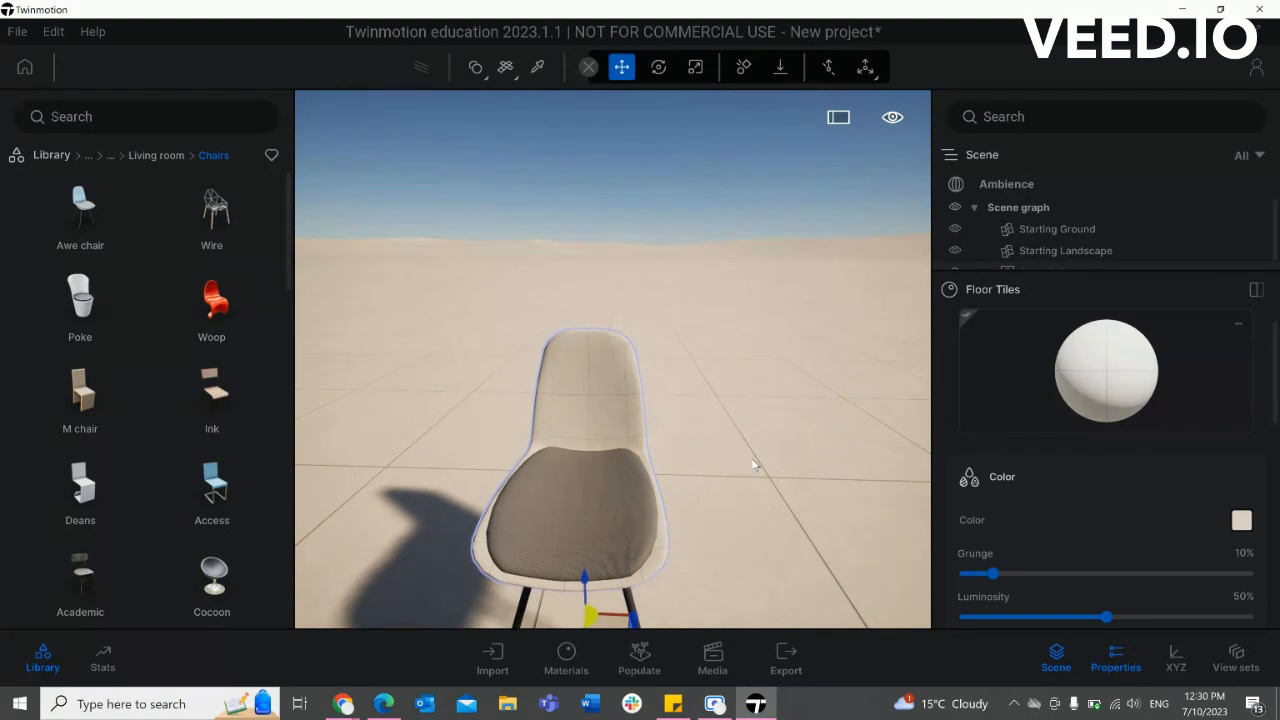
Step: Duplicate the Floor Tiles material and set its UV scale to 0.54
left_click(998, 480)
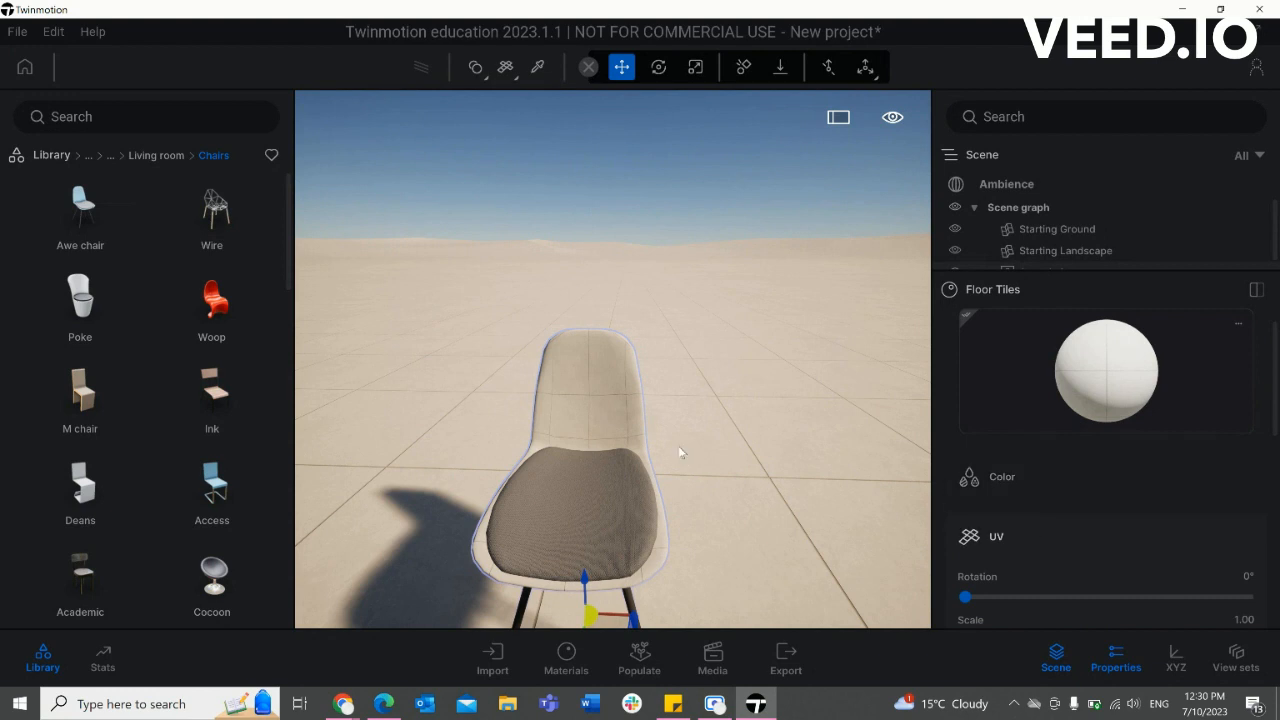
left_click(1238, 330)
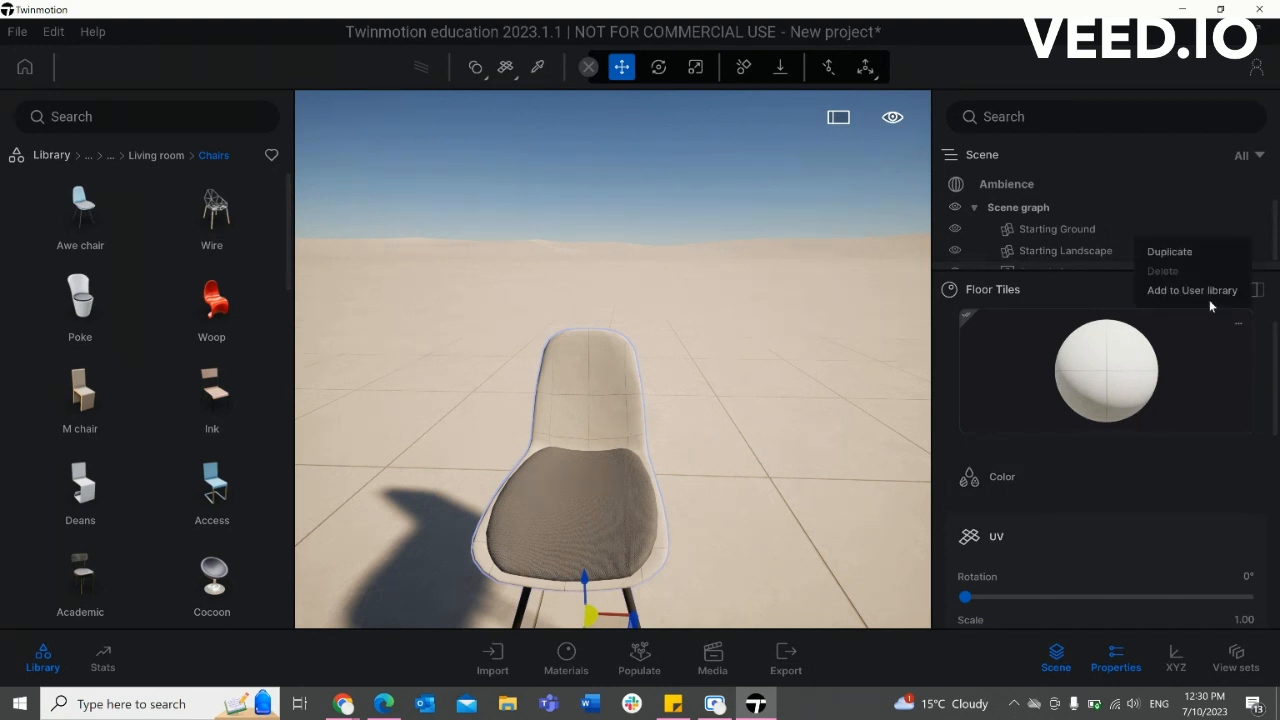
left_click(1196, 254)
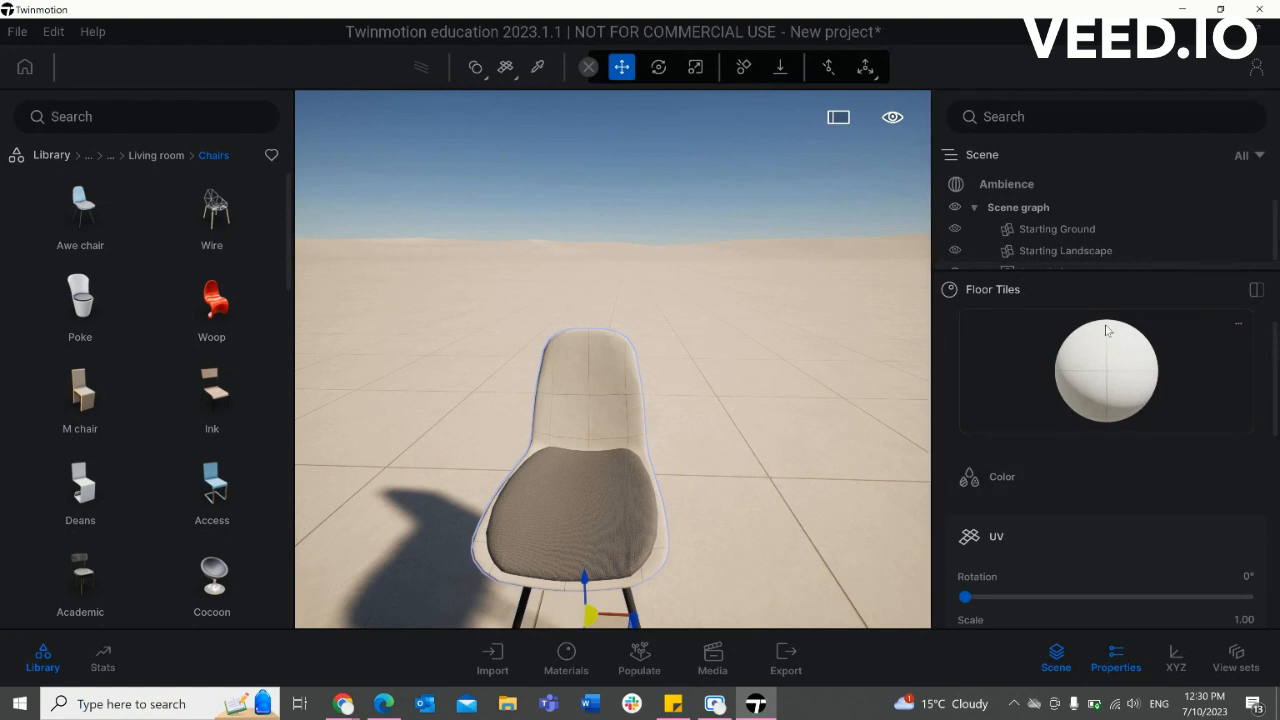
scroll(1083, 396, "down", 2)
scroll(1084, 398, "up", 2)
left_click_drag(1073, 270, 1069, 171)
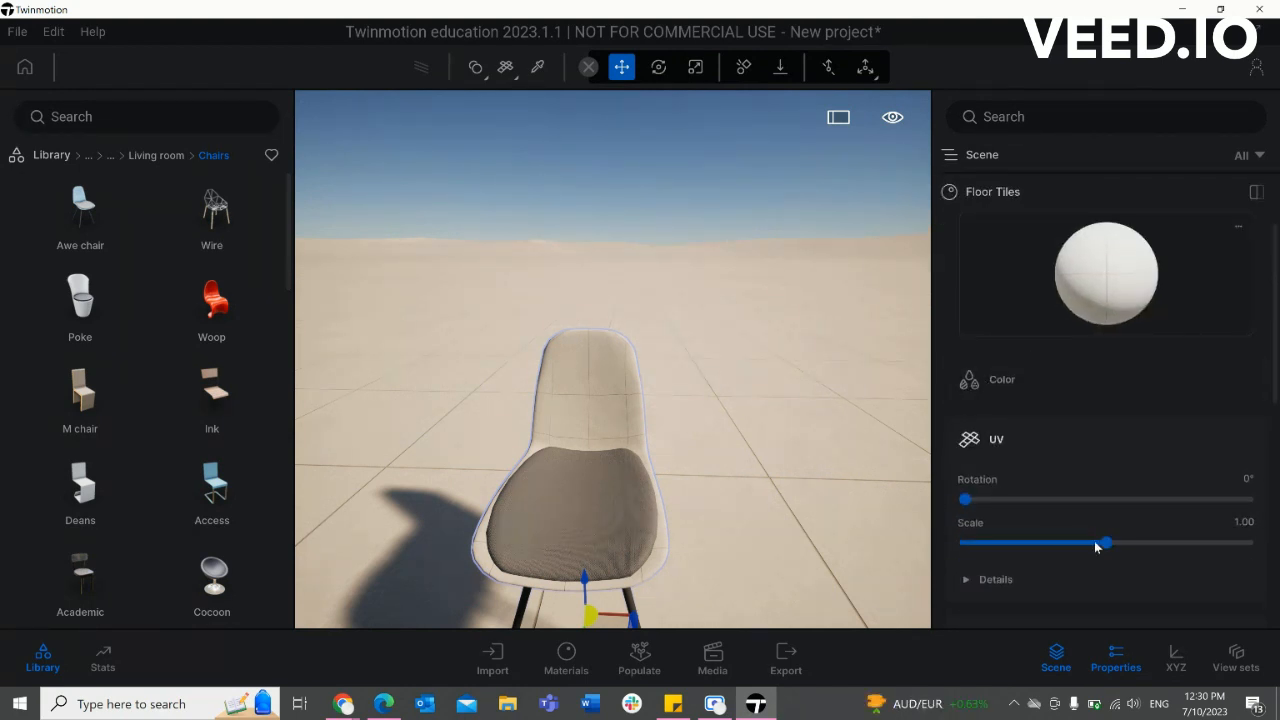
left_click_drag(1106, 542, 1031, 543)
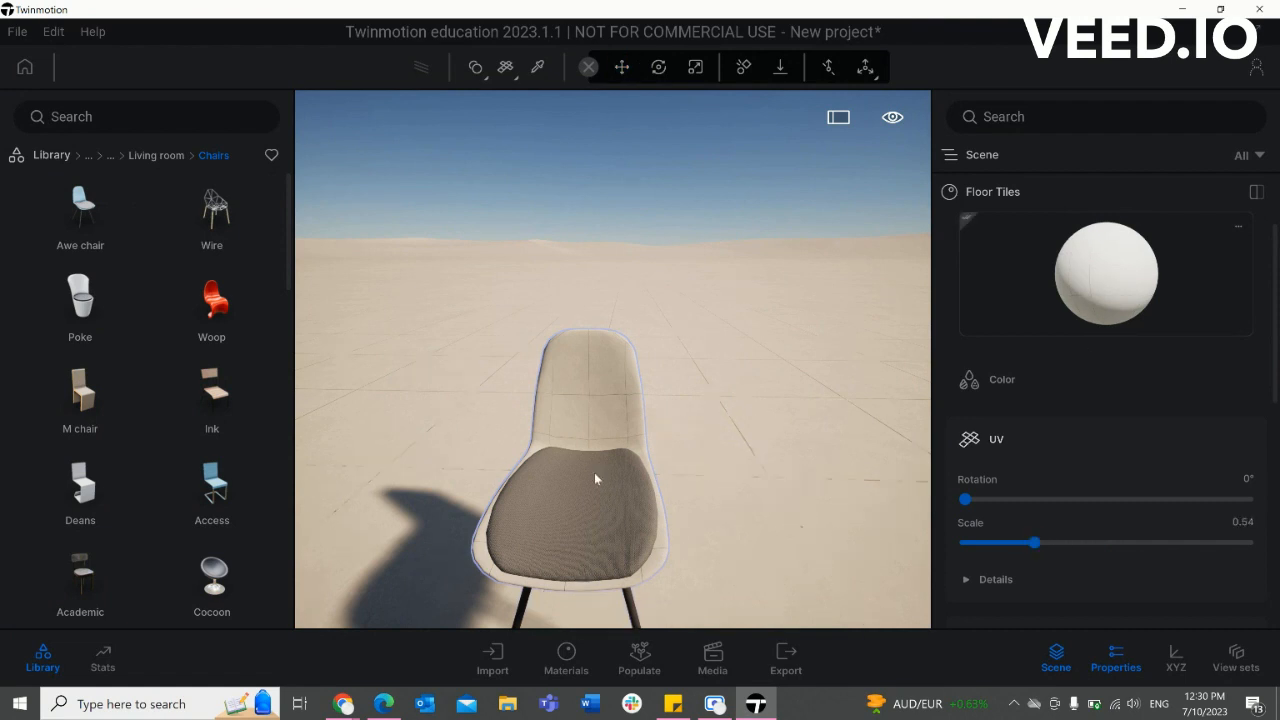
Step: Set the Floor Tiles material's Grunge to 30% and look through its Roughness and Metallic settings
left_click(1238, 227)
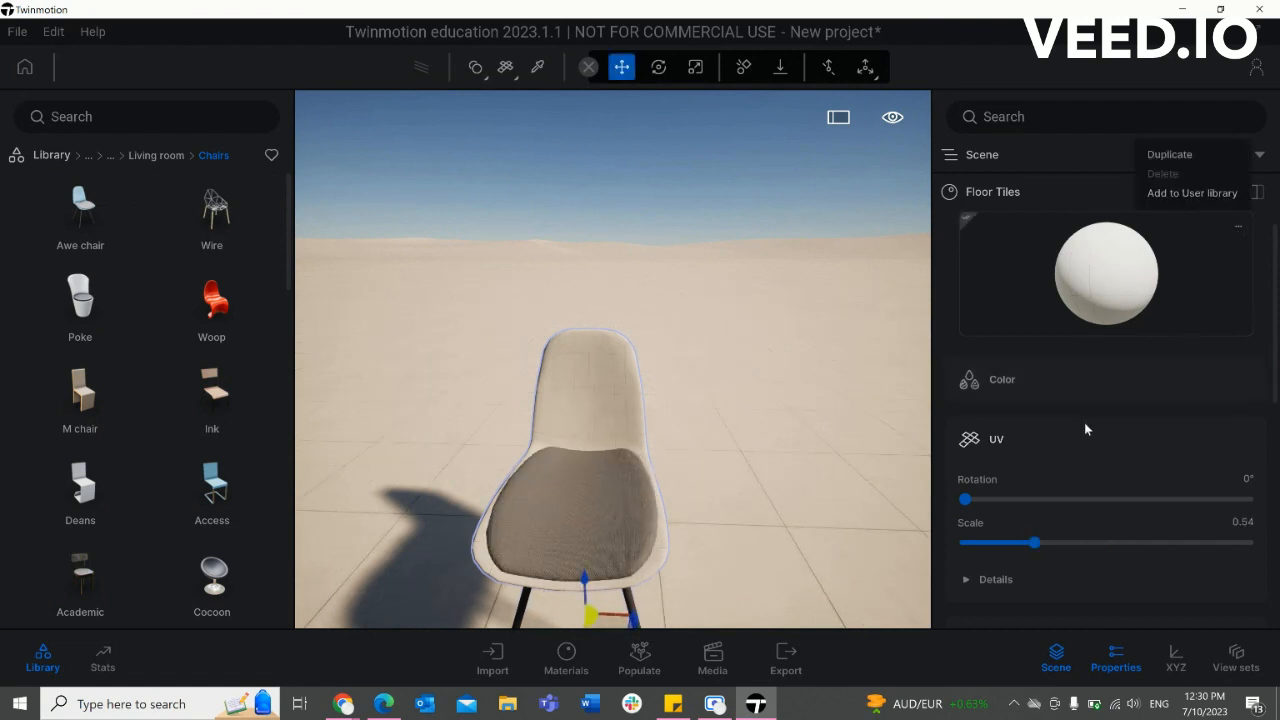
left_click(1000, 379)
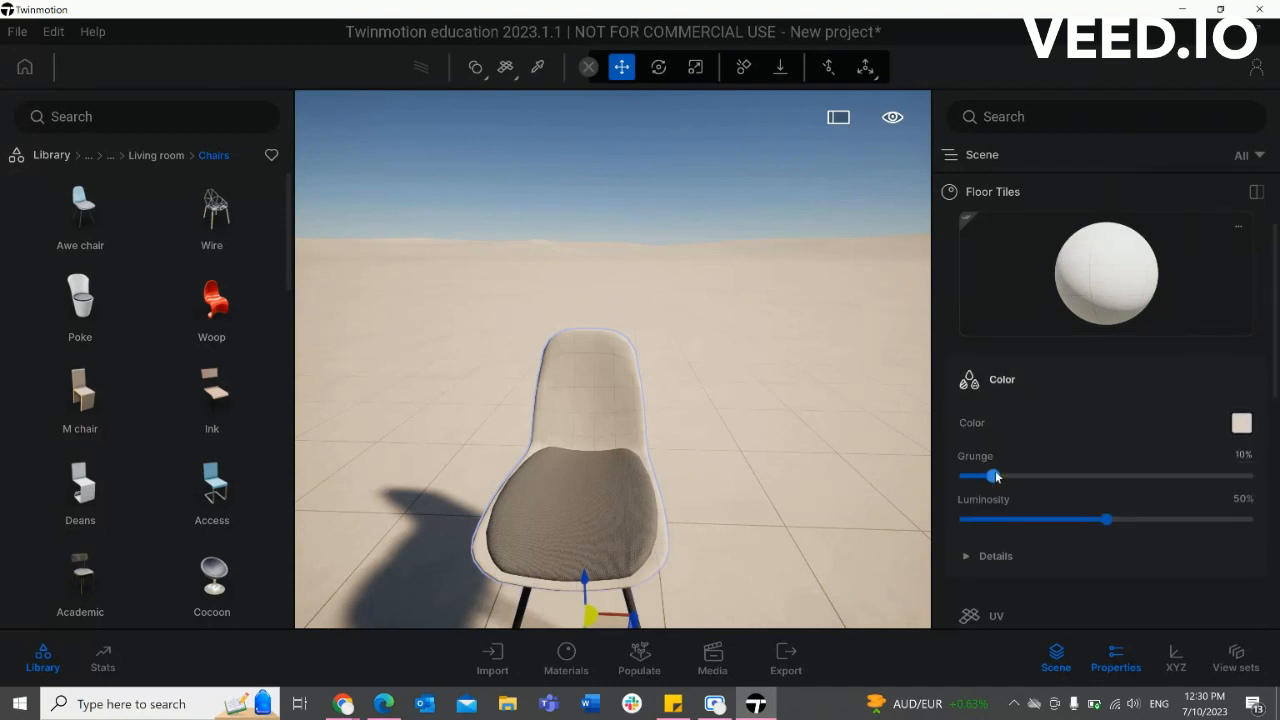
left_click_drag(993, 476, 1049, 476)
scroll(1070, 395, "down", 5)
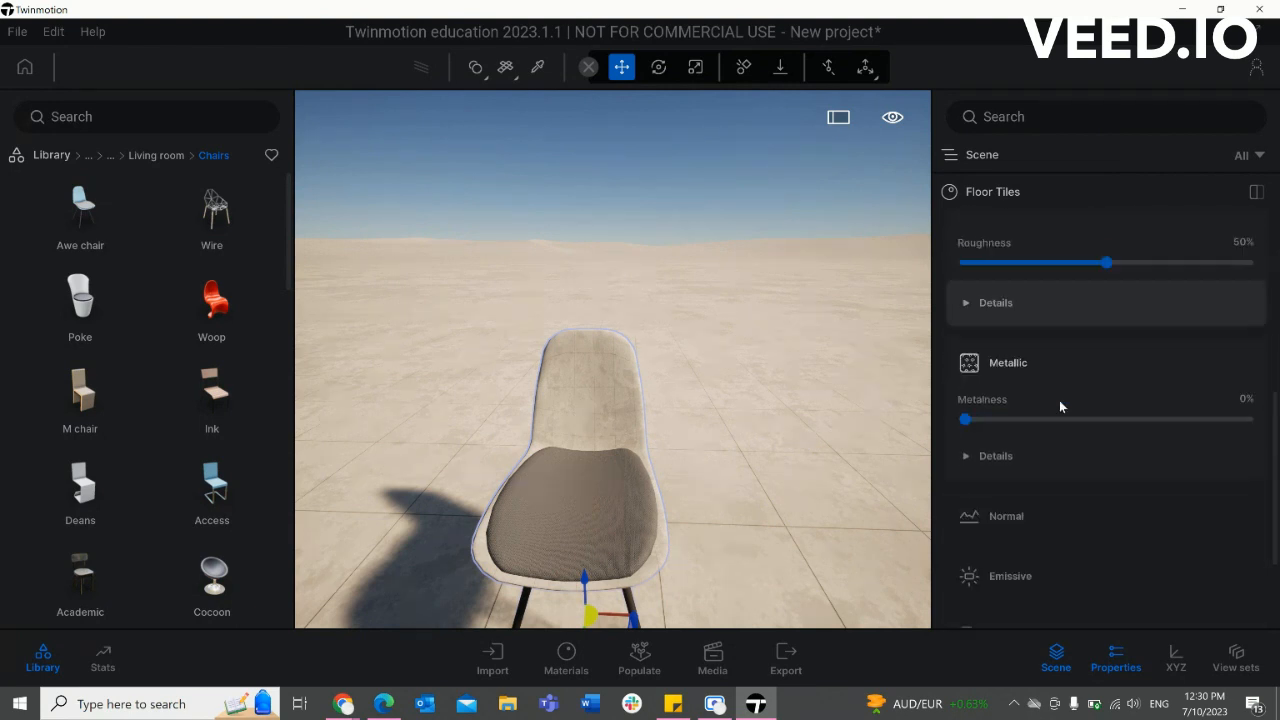
scroll(1059, 401, "down", 2)
scroll(1059, 402, "up", 5)
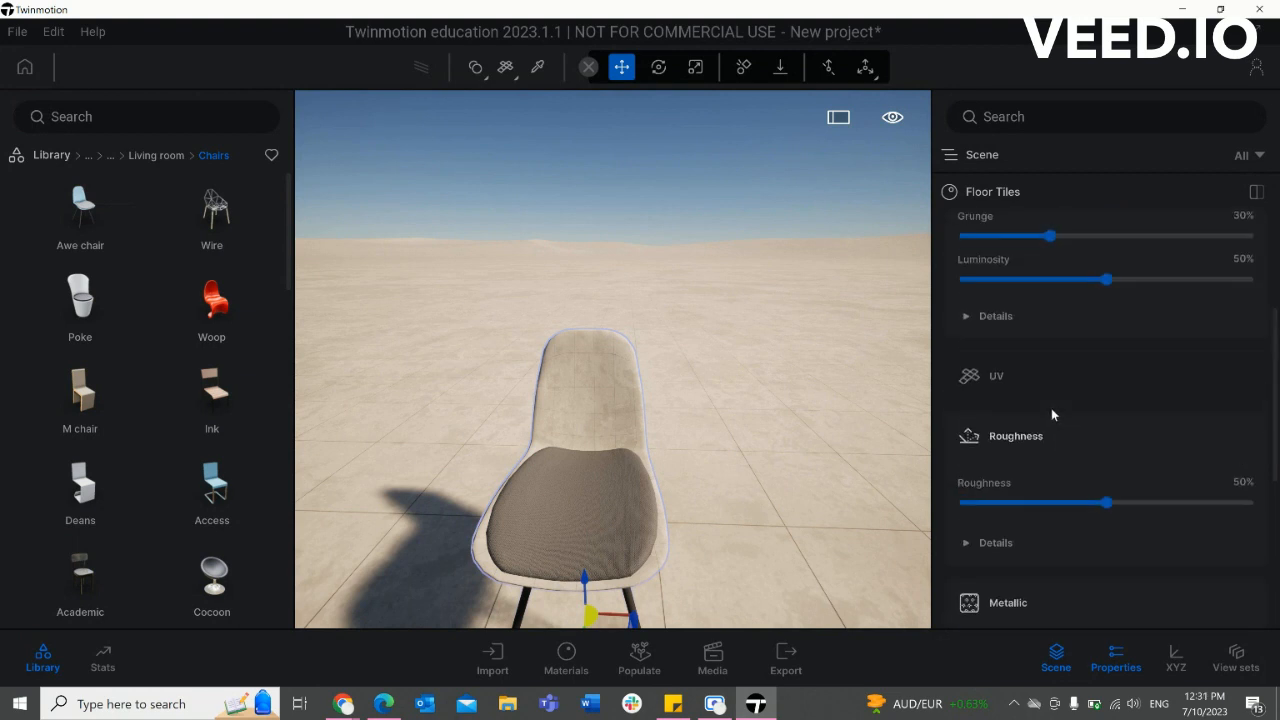
scroll(795, 569, "down", 5)
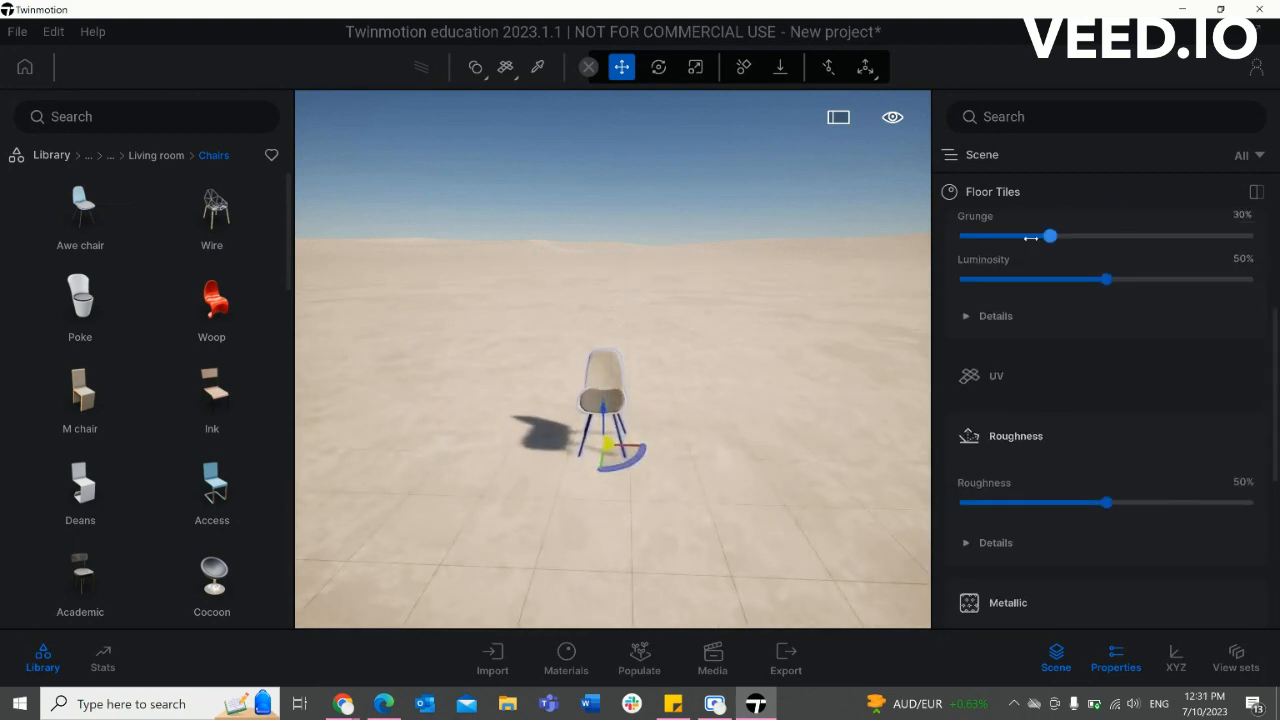
Step: Reduce the Floor Tiles material's Grunge to 0%, look over its remaining properties, and select the Starting Ground
left_click_drag(1050, 236, 963, 236)
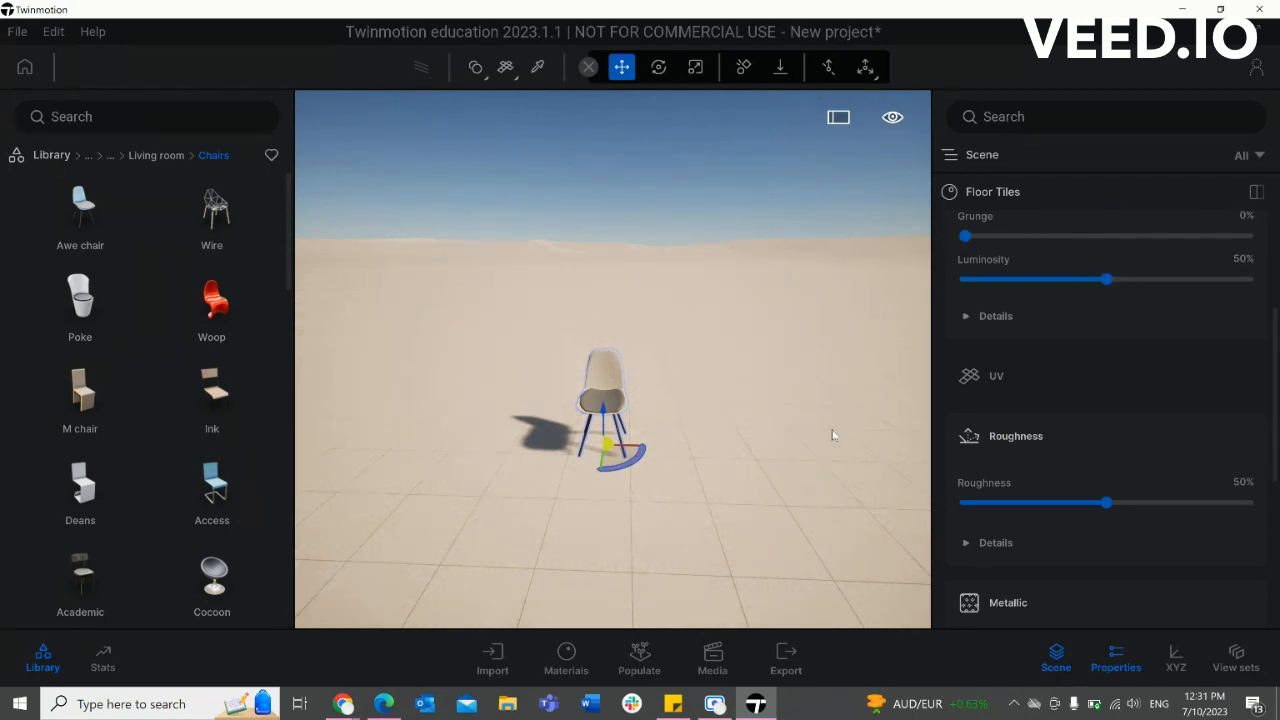
scroll(1064, 364, "down", 2)
scroll(1022, 431, "down", 4)
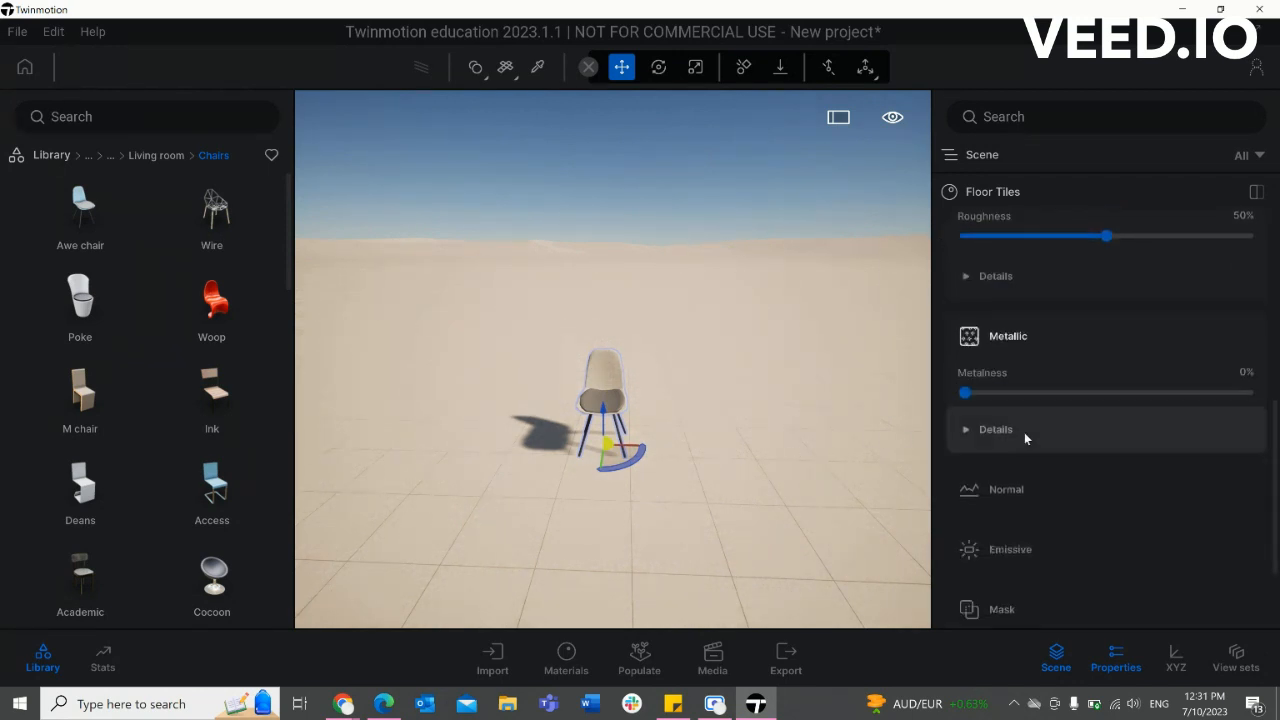
scroll(1068, 488, "down", 1)
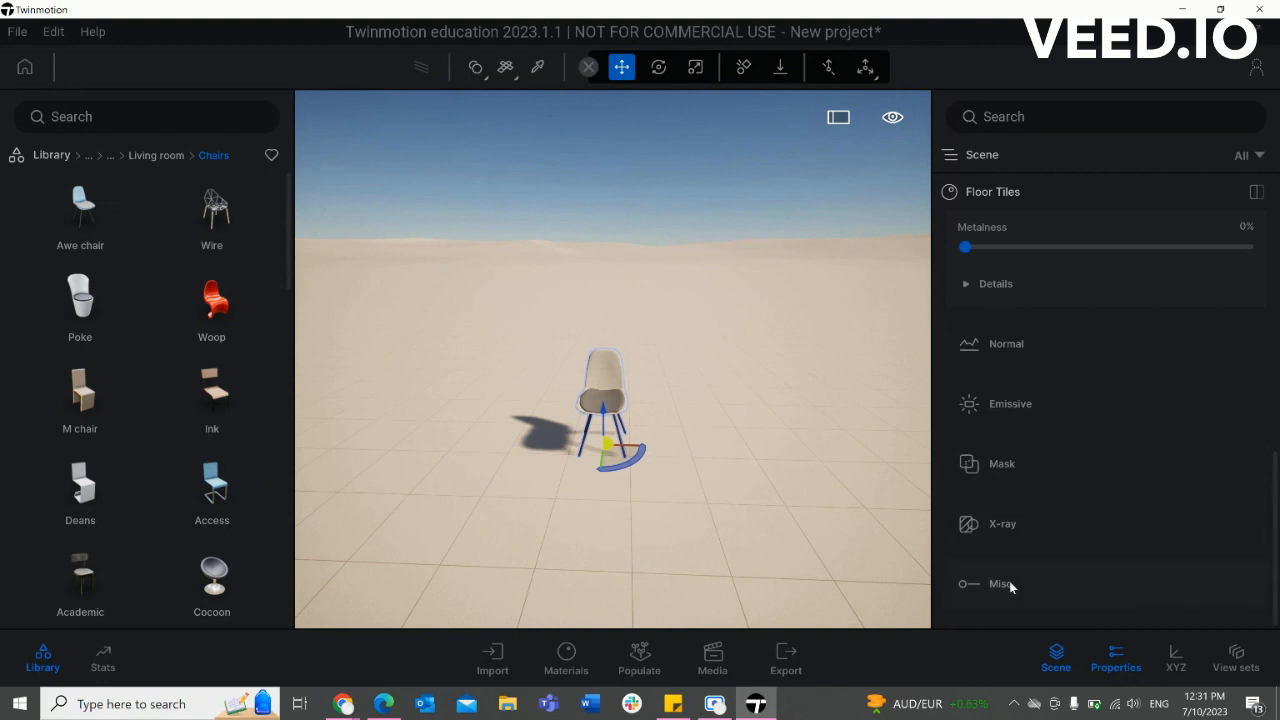
left_click(752, 497)
scroll(605, 430, "up", 3)
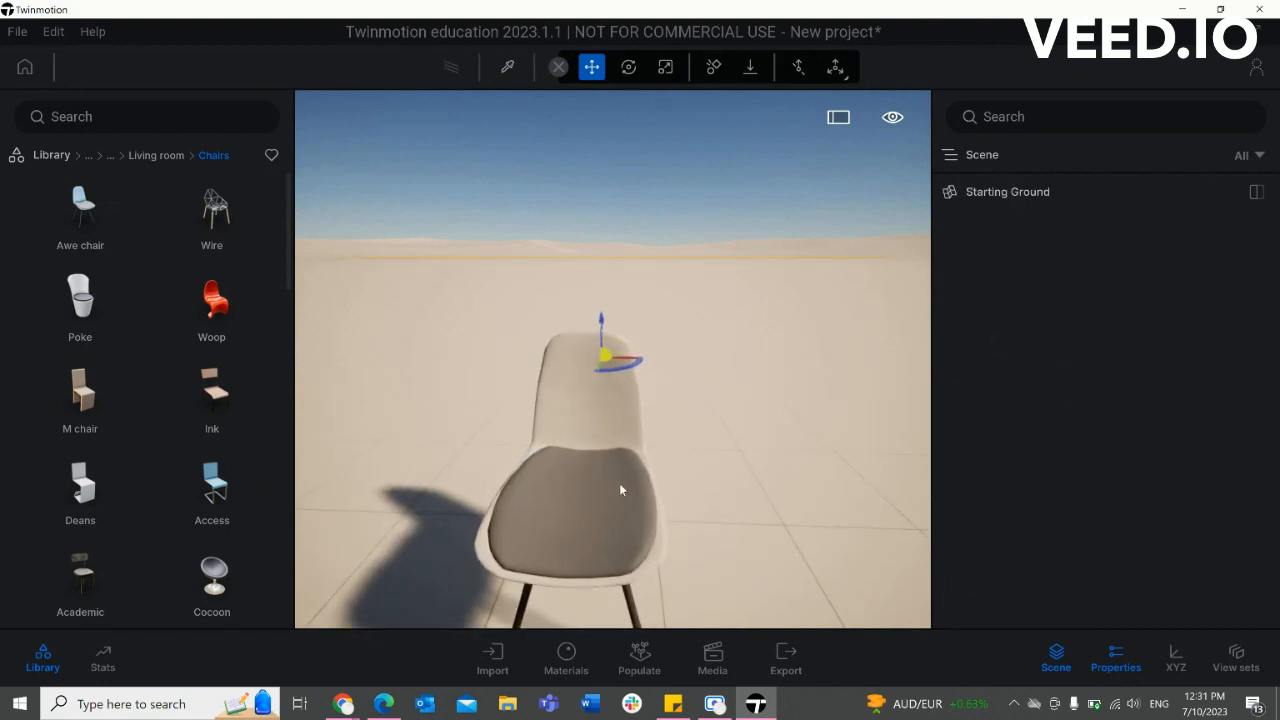
scroll(619, 483, "down", 3)
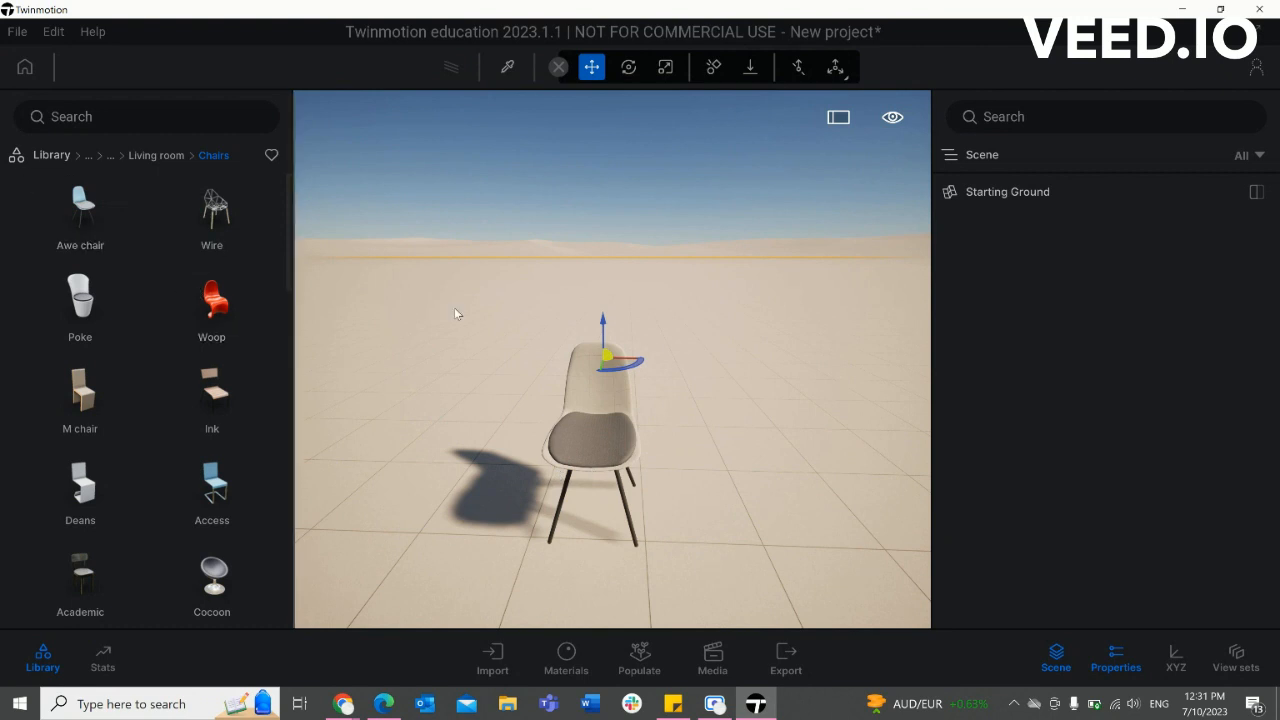
Step: Find Maple 03 C among the library's Wood materials and try to apply it to the chair's backrest
left_click(52, 156)
left_click(88, 215)
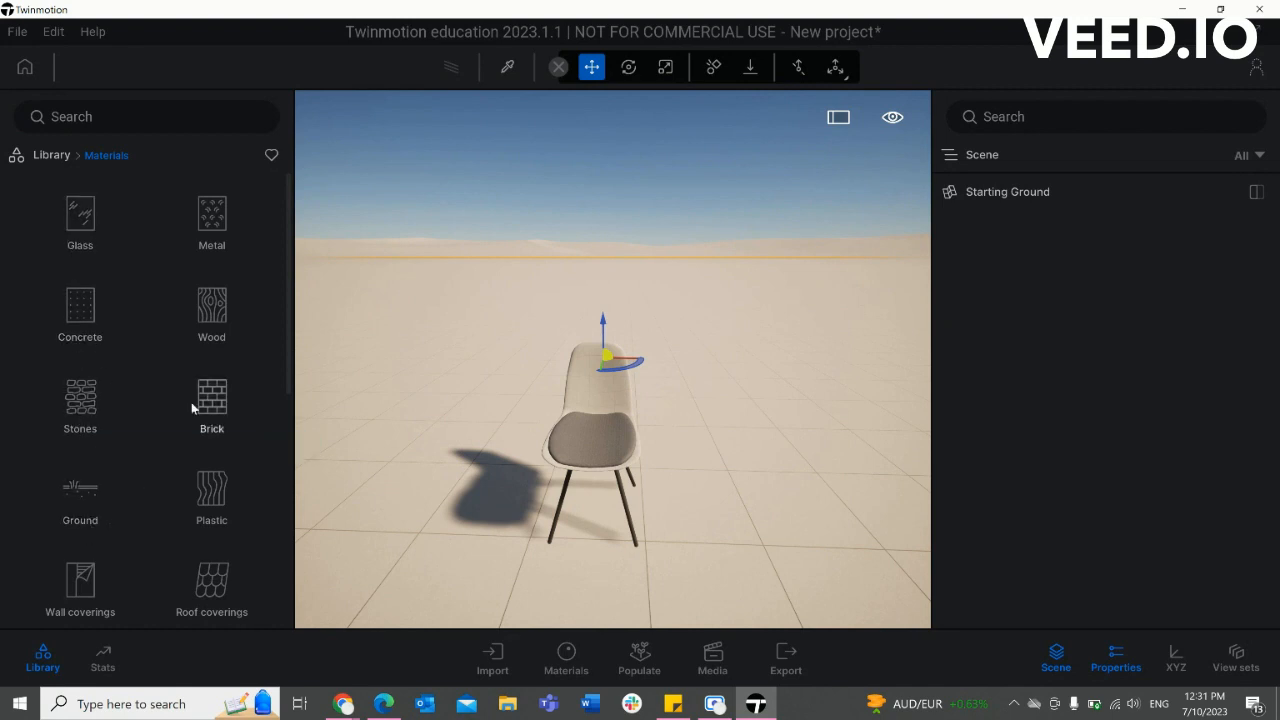
left_click(212, 318)
mouse_move(74, 298)
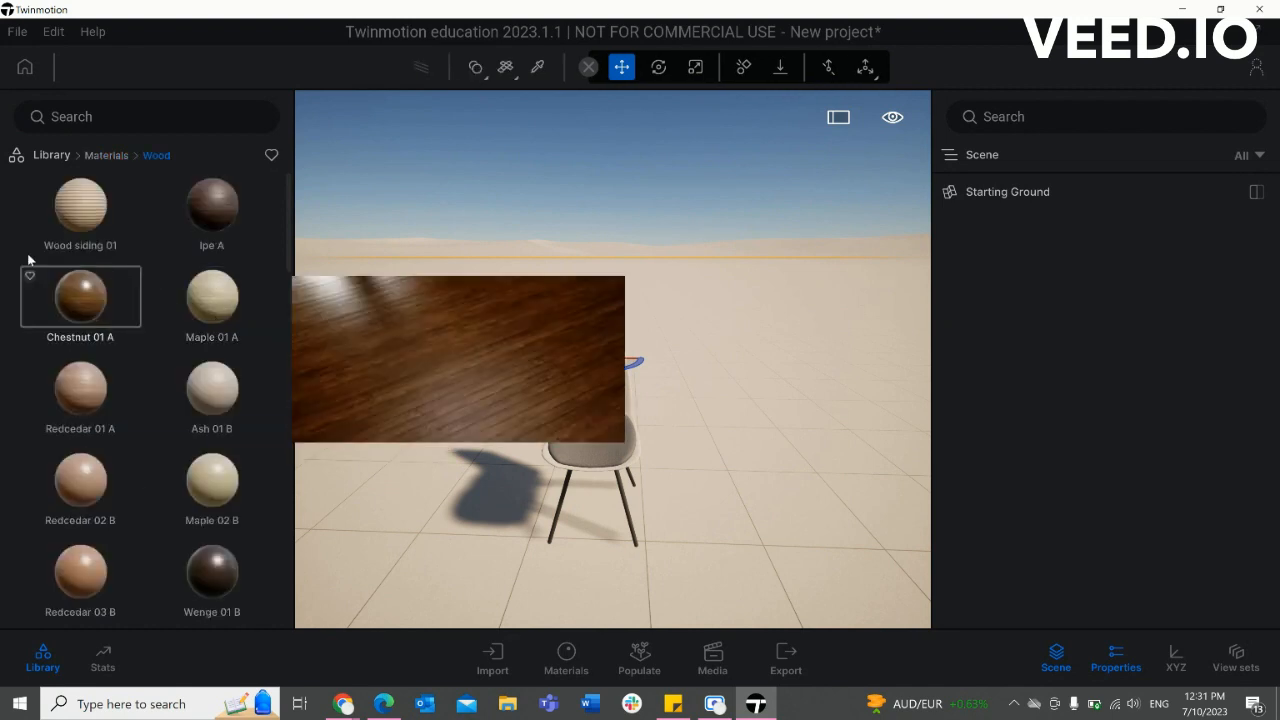
mouse_move(211, 490)
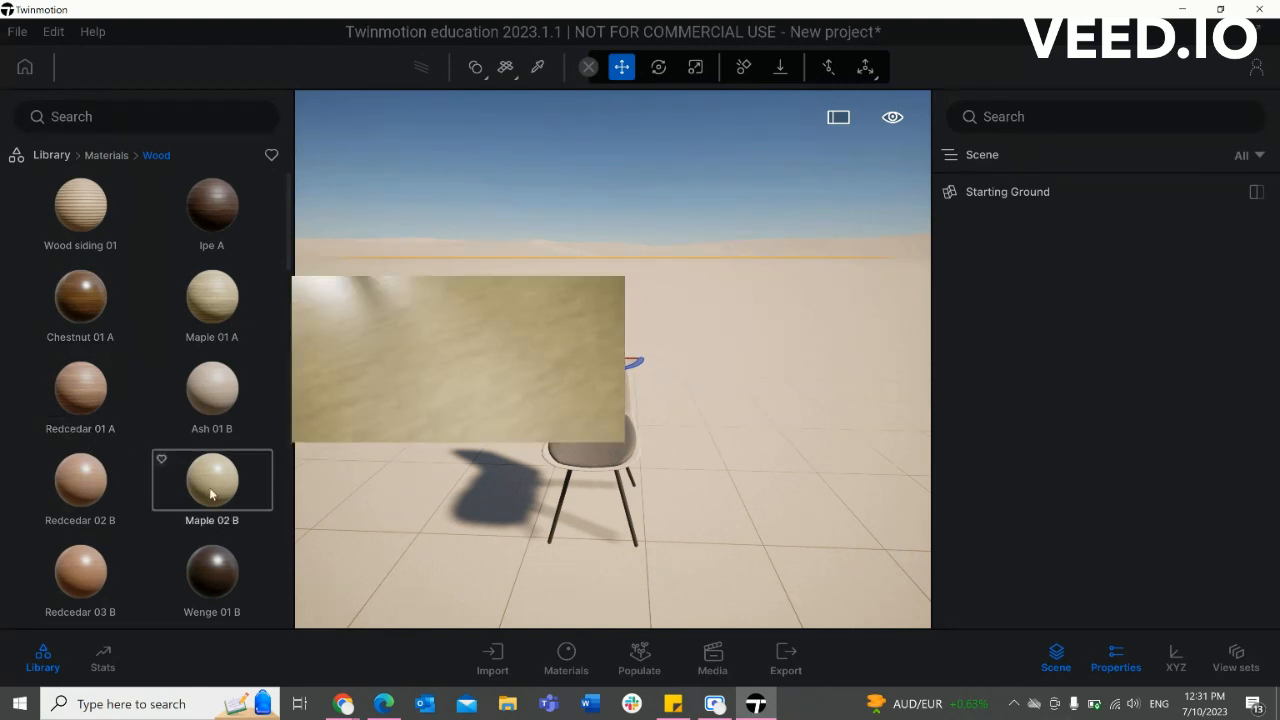
scroll(211, 490, "down", 5)
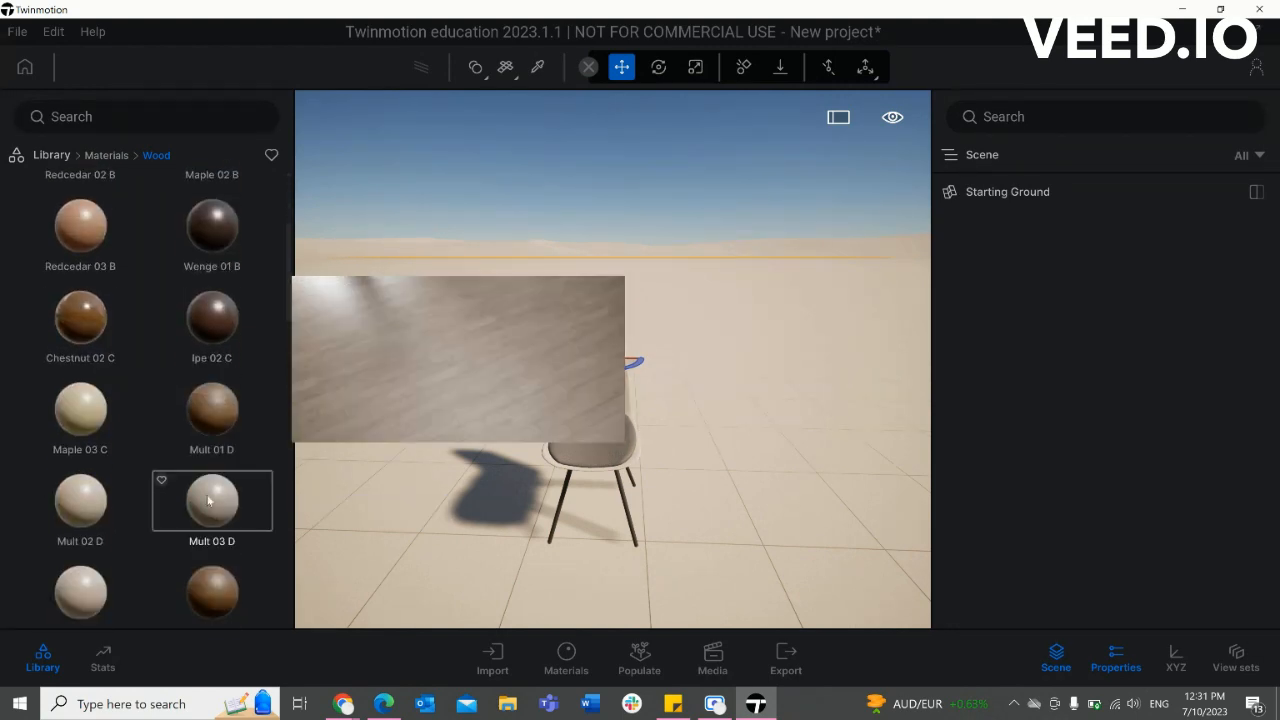
left_click_drag(89, 430, 600, 392)
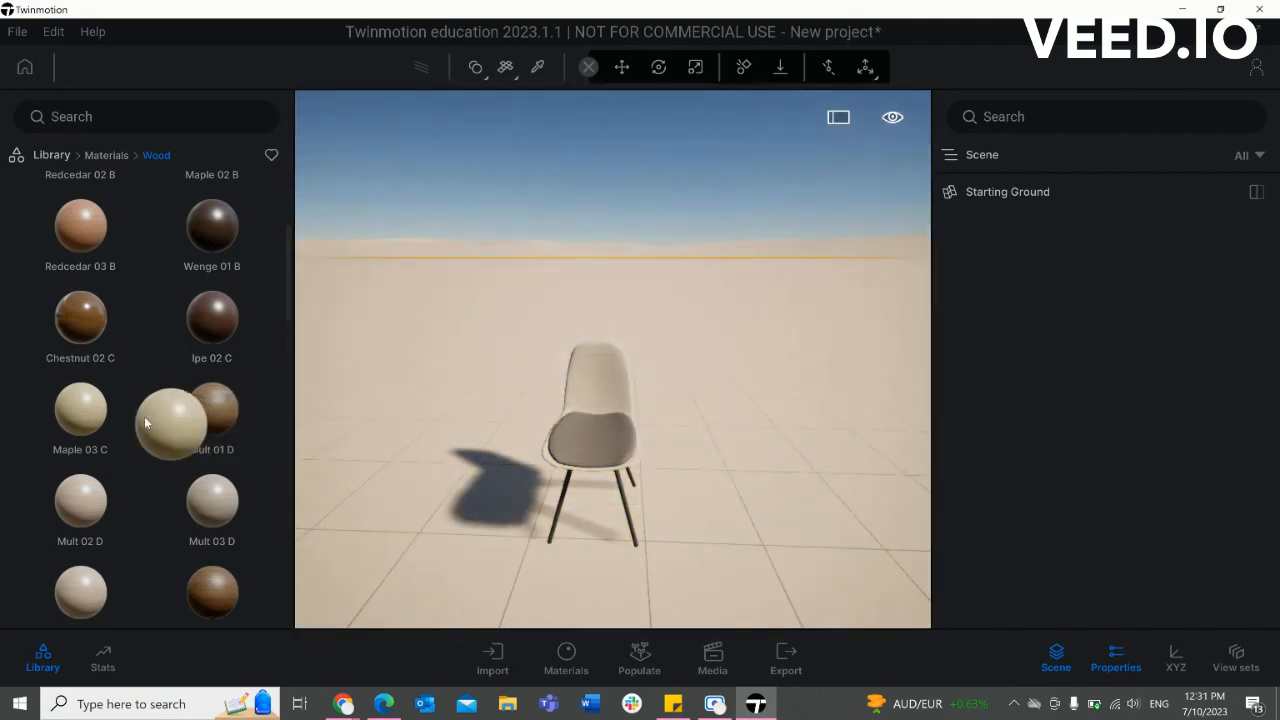
left_click_drag(144, 416, 110, 424)
left_click_drag(220, 424, 65, 405)
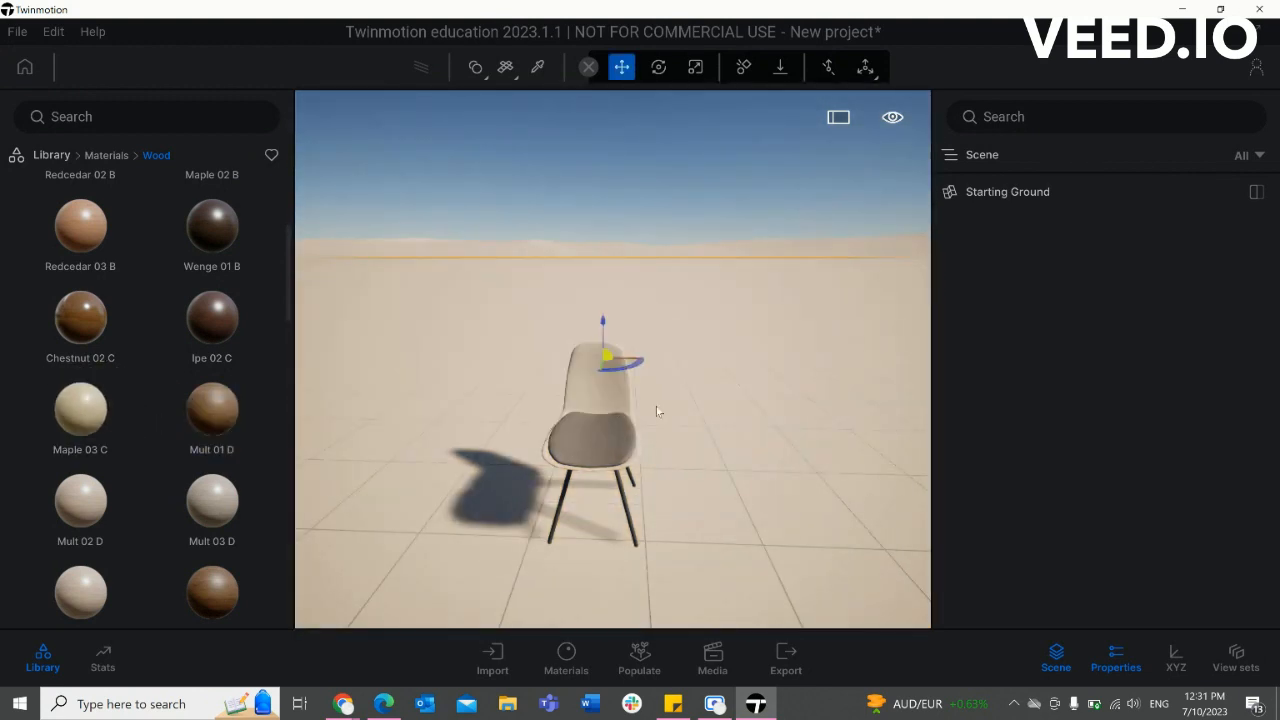
left_click(585, 406)
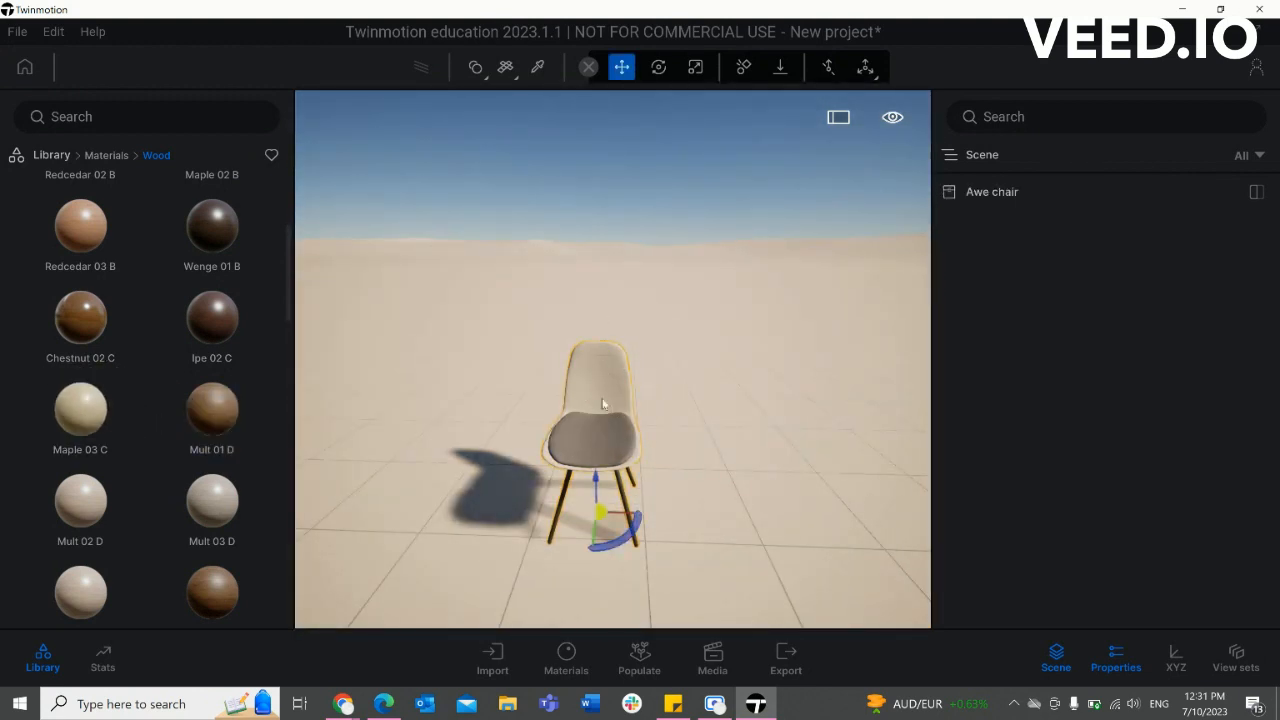
left_click(433, 473)
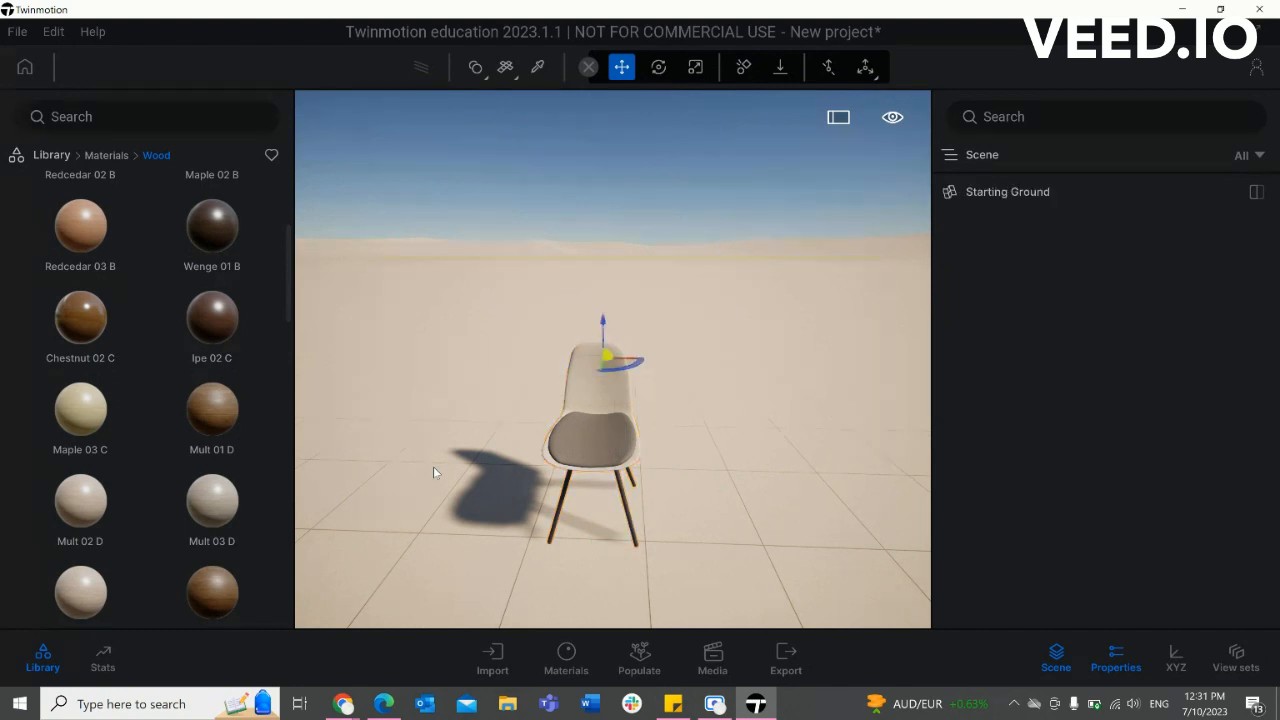
left_click(486, 82)
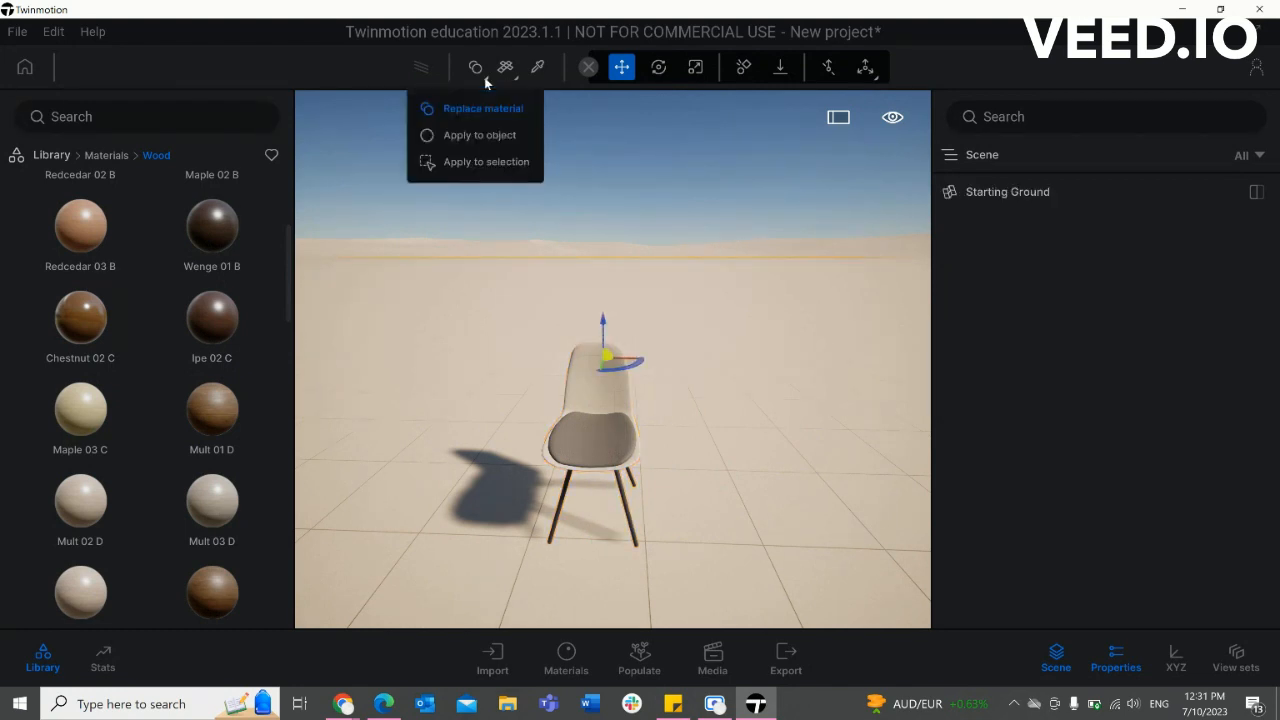
left_click(486, 82)
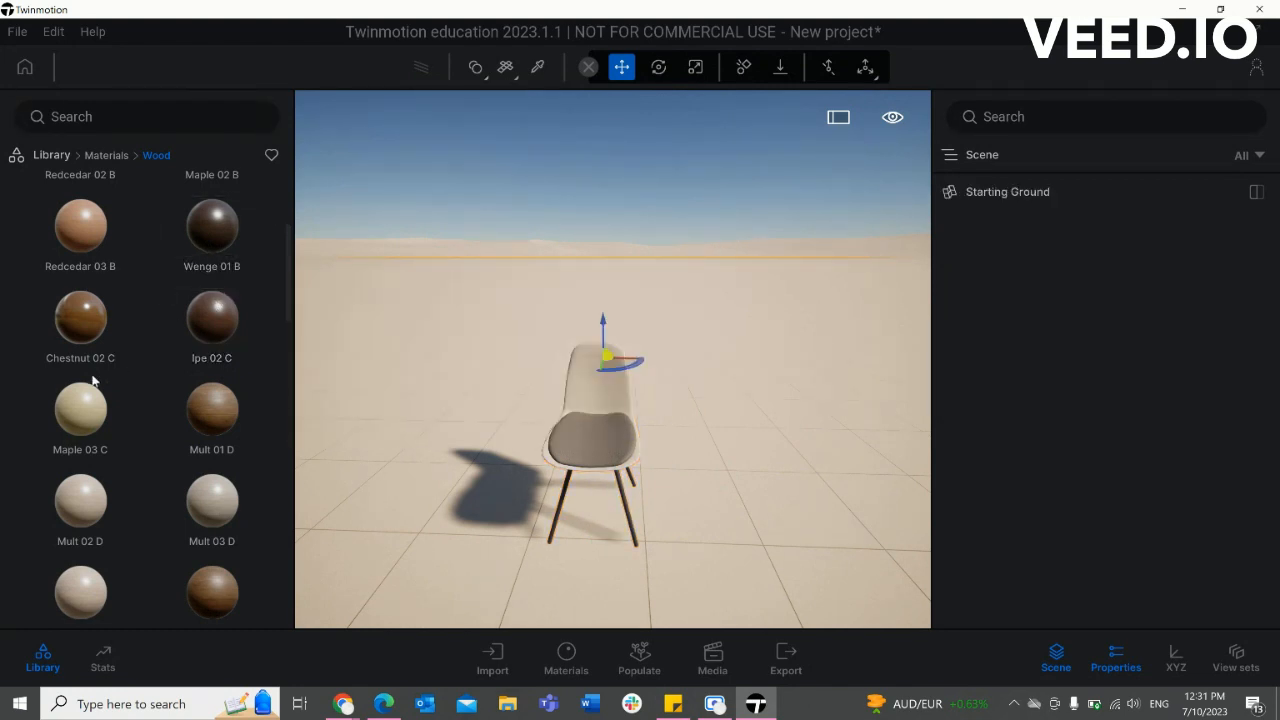
left_click_drag(80, 410, 479, 555)
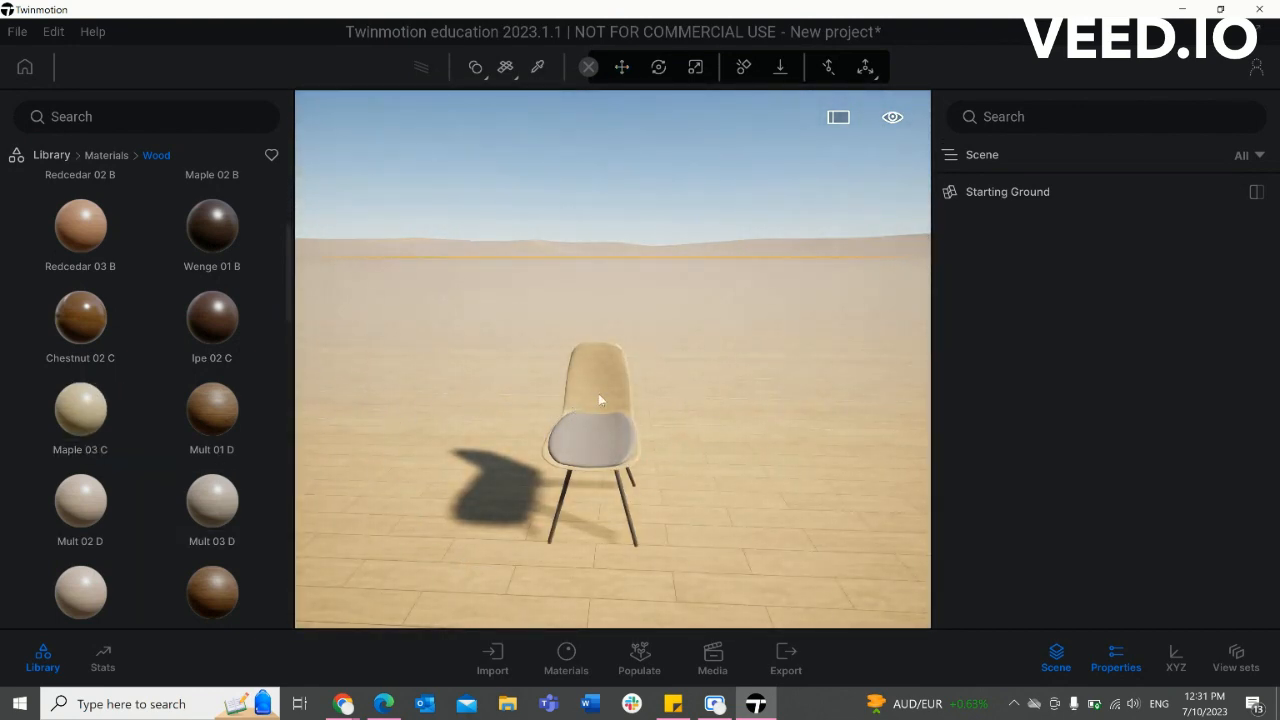
left_click_drag(59, 412, 611, 403)
left_click_drag(436, 424, 32, 401)
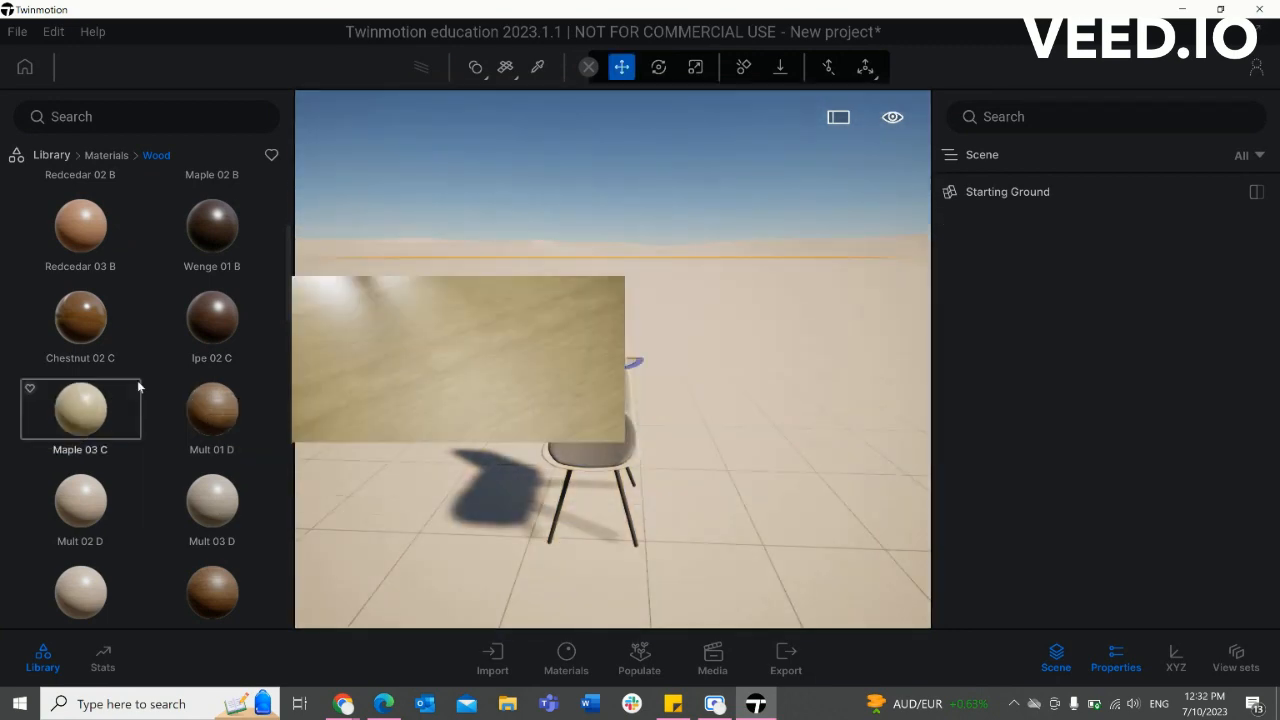
Step: Switch the material mode to Apply to object and apply Maple 03 C to the chair's backrest shell
left_click(484, 80)
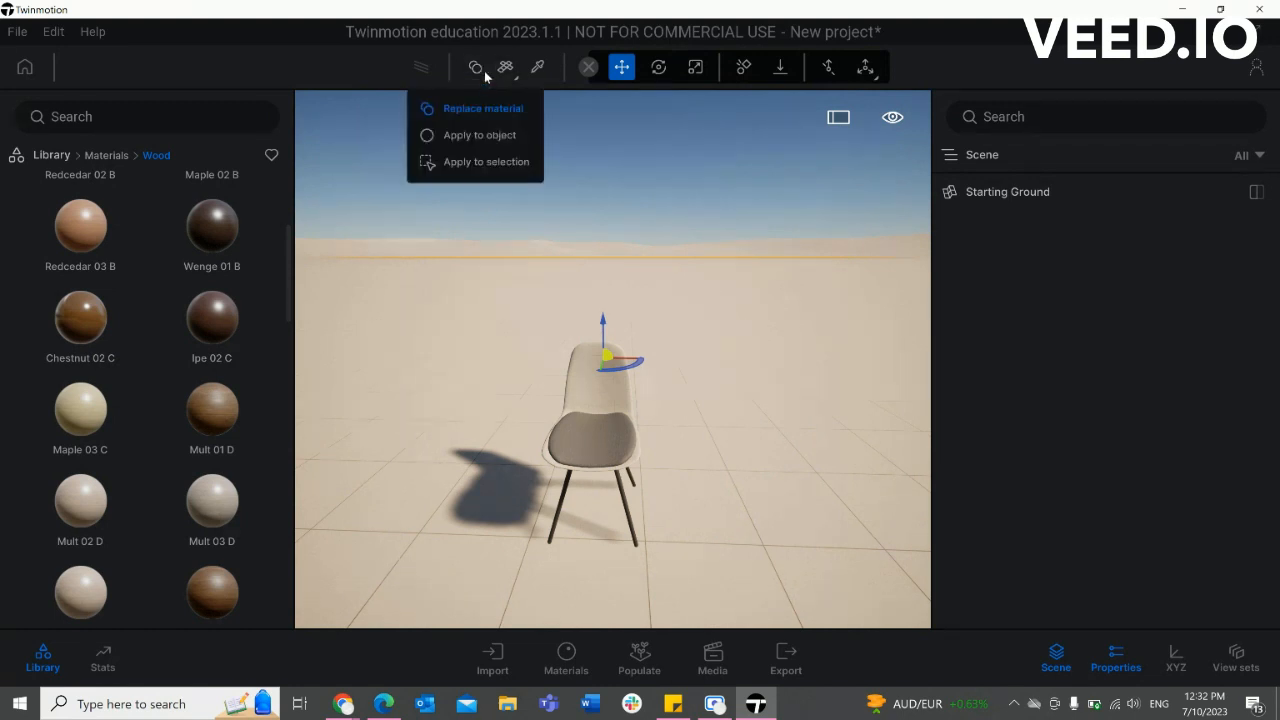
left_click(471, 137)
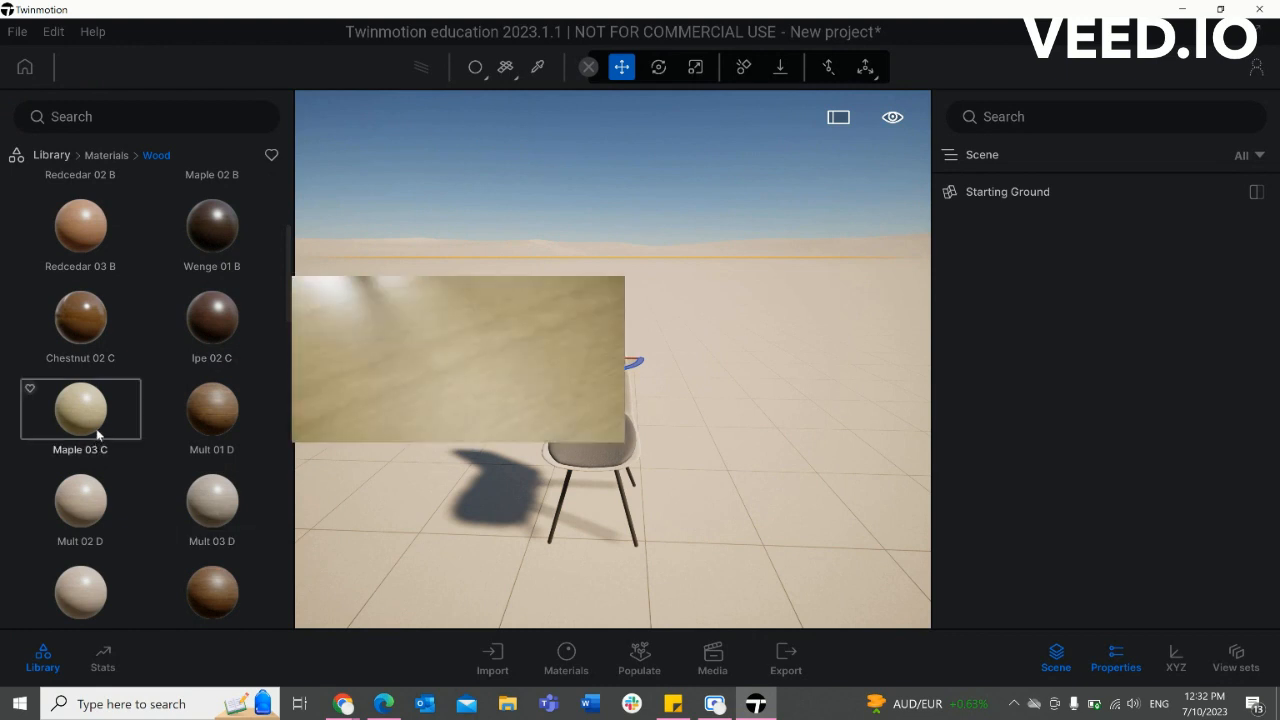
left_click_drag(95, 428, 624, 389)
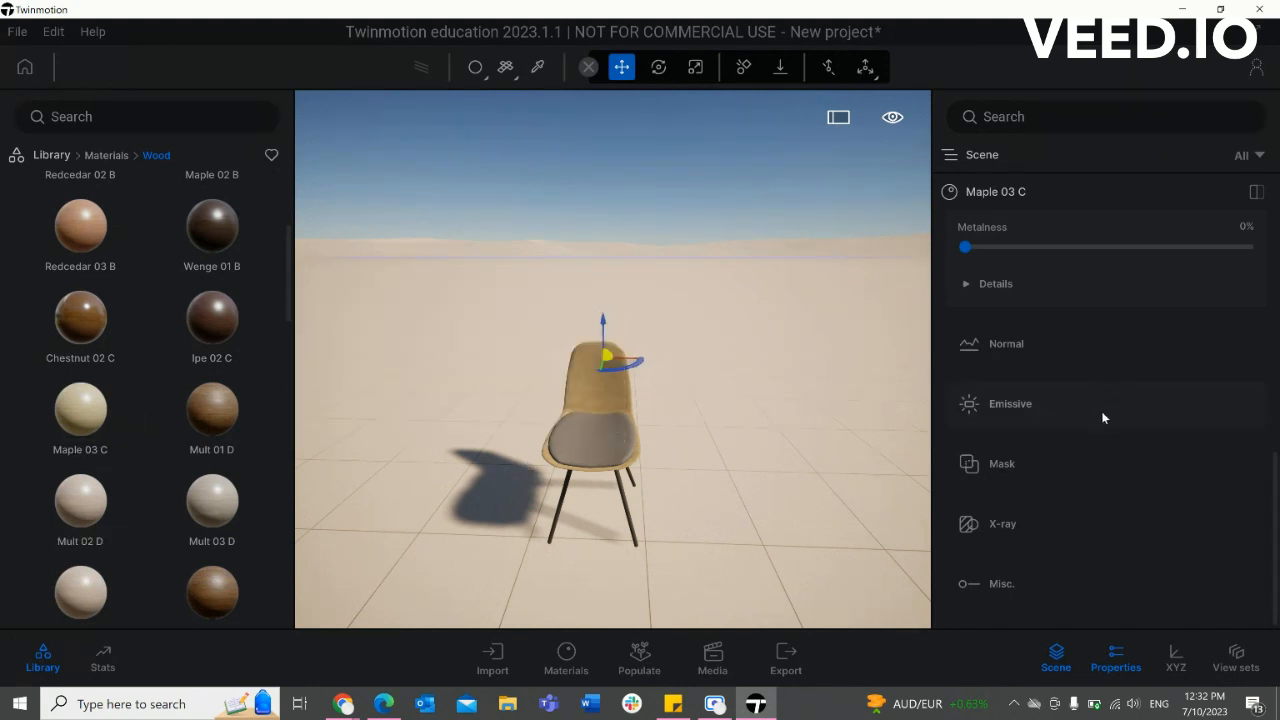
Step: Darken the Maple 03 C material's color to hex AF9C77
scroll(1103, 415, "up", 5)
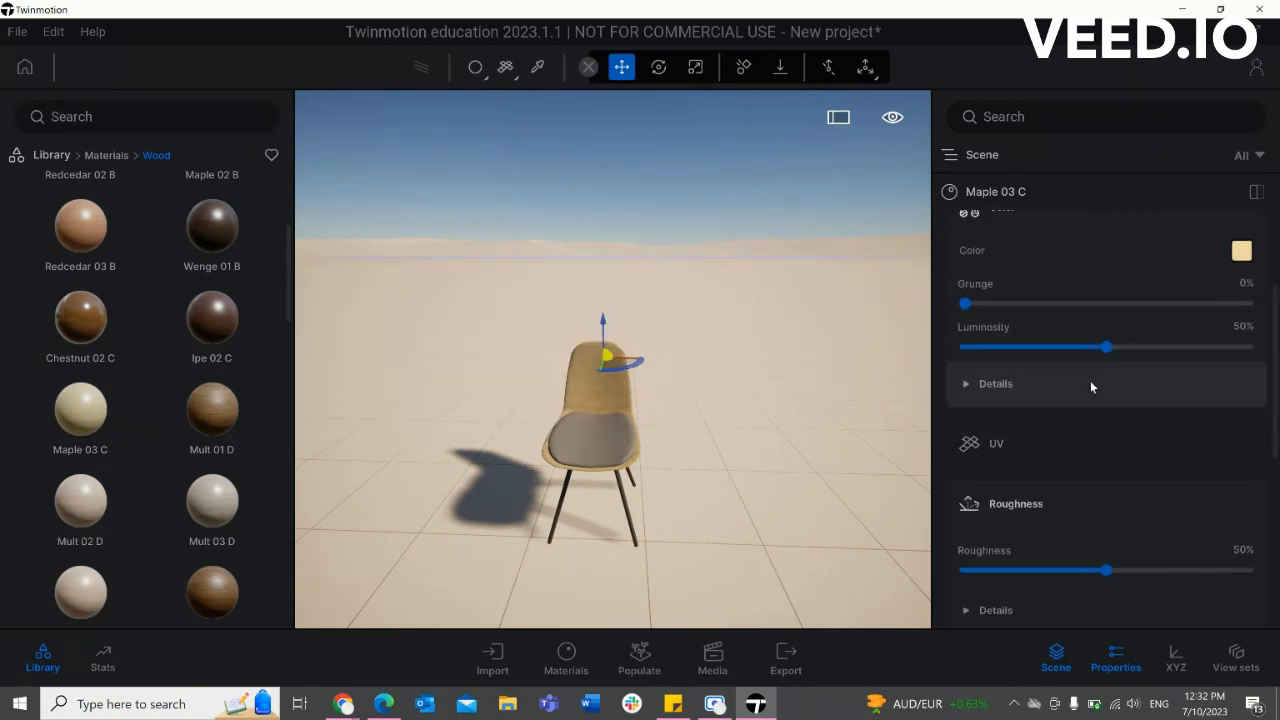
scroll(1092, 385, "up", 4)
left_click(988, 382)
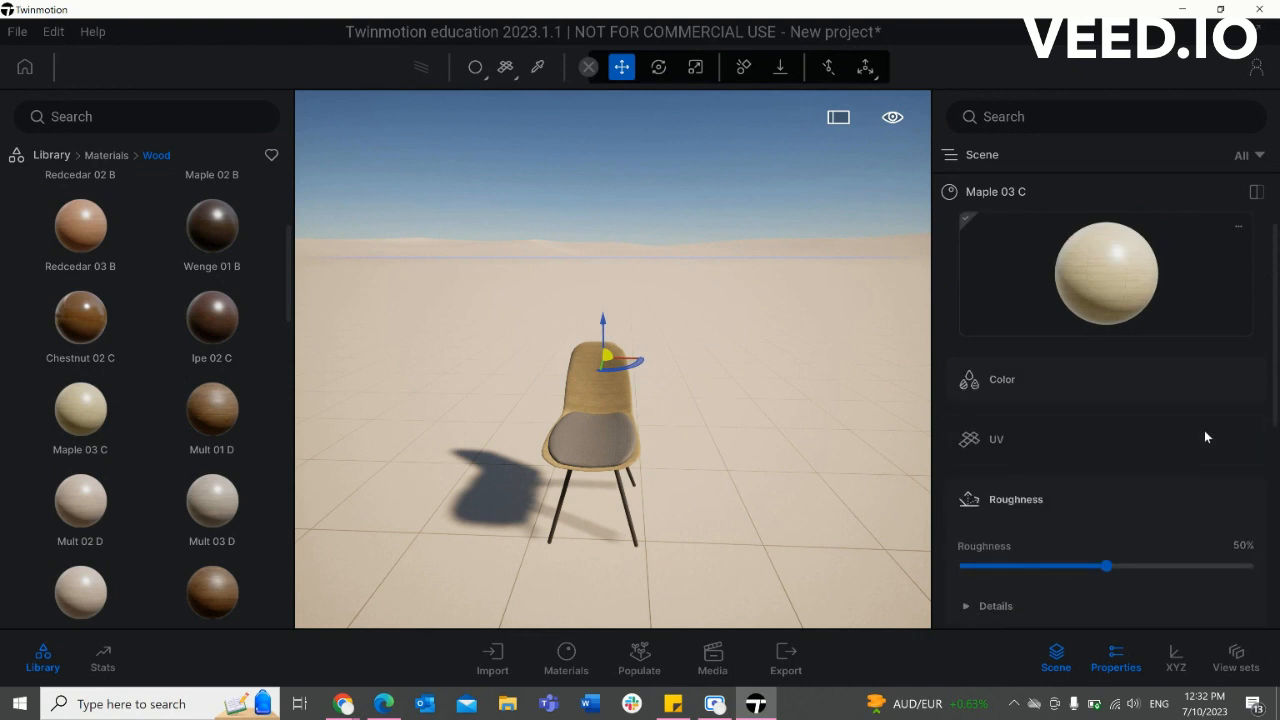
left_click(1045, 390)
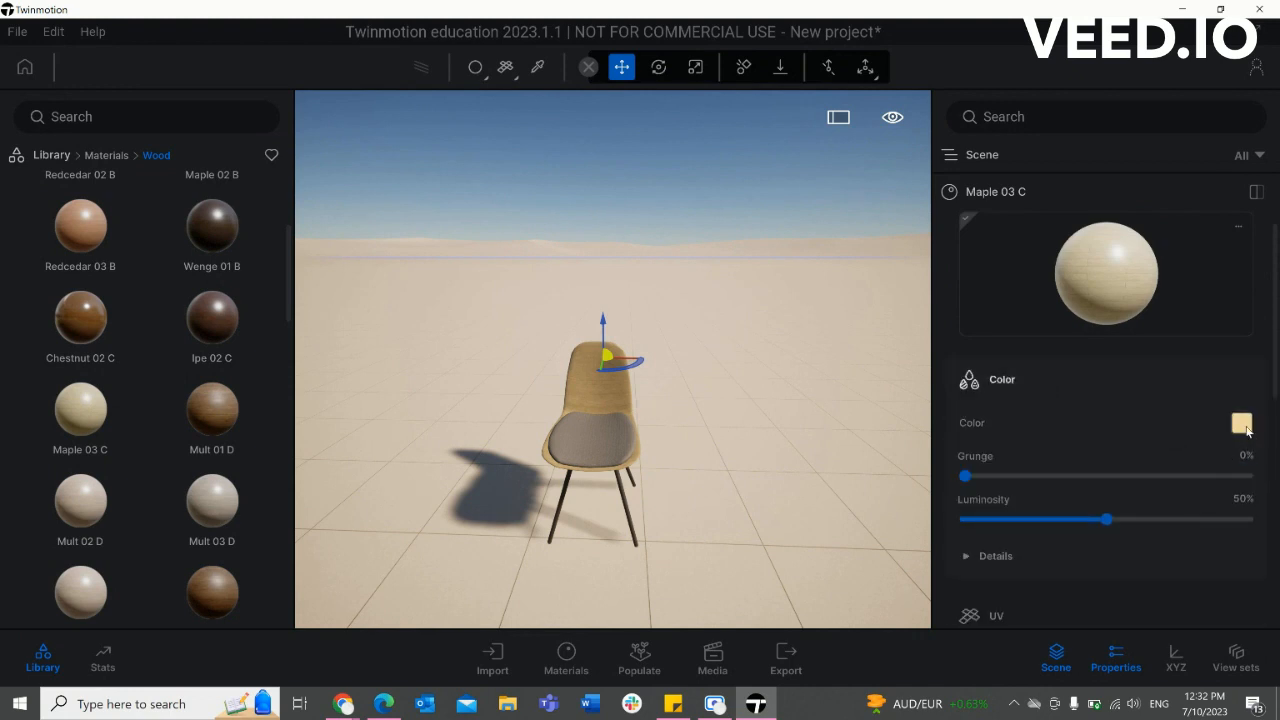
left_click(1241, 425)
left_click(620, 294)
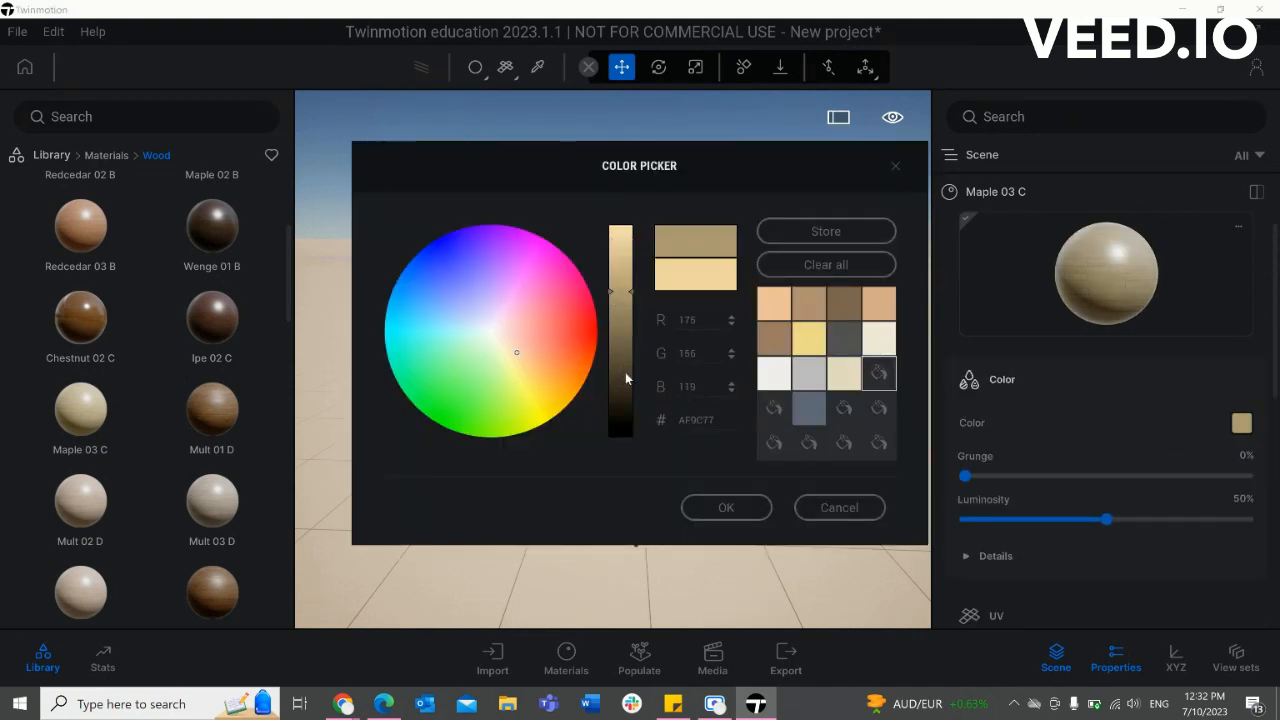
left_click(725, 510)
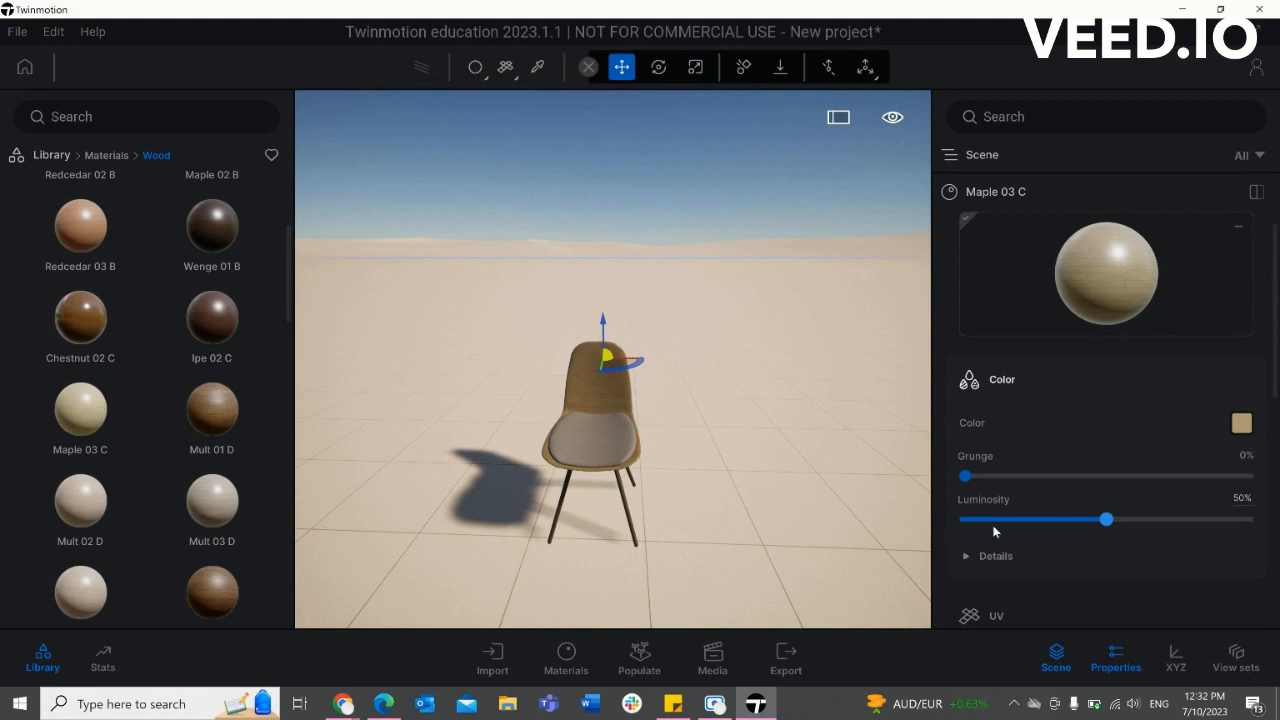
Step: Set the Maple 03 C material's UV scale to 0.14, adjust its UV rotation, and select the Starting Ground
scroll(1020, 564, "down", 2)
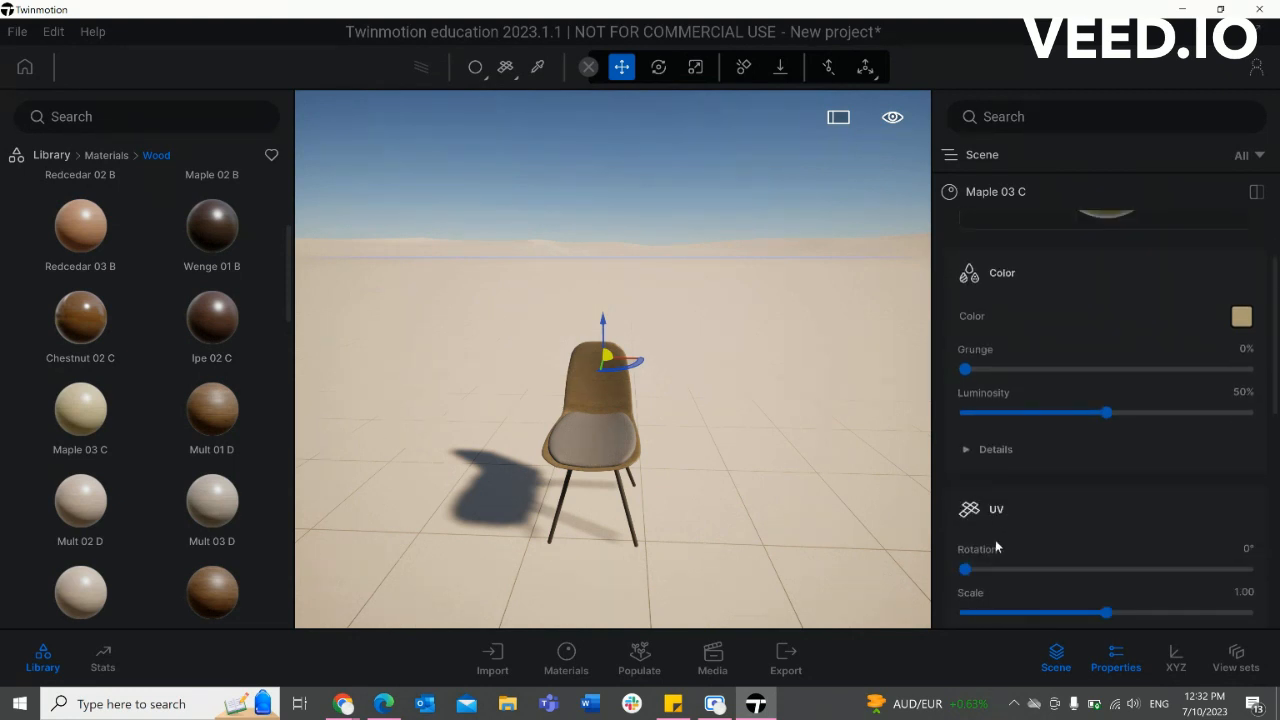
scroll(995, 540, "down", 2)
left_click_drag(968, 463, 1025, 462)
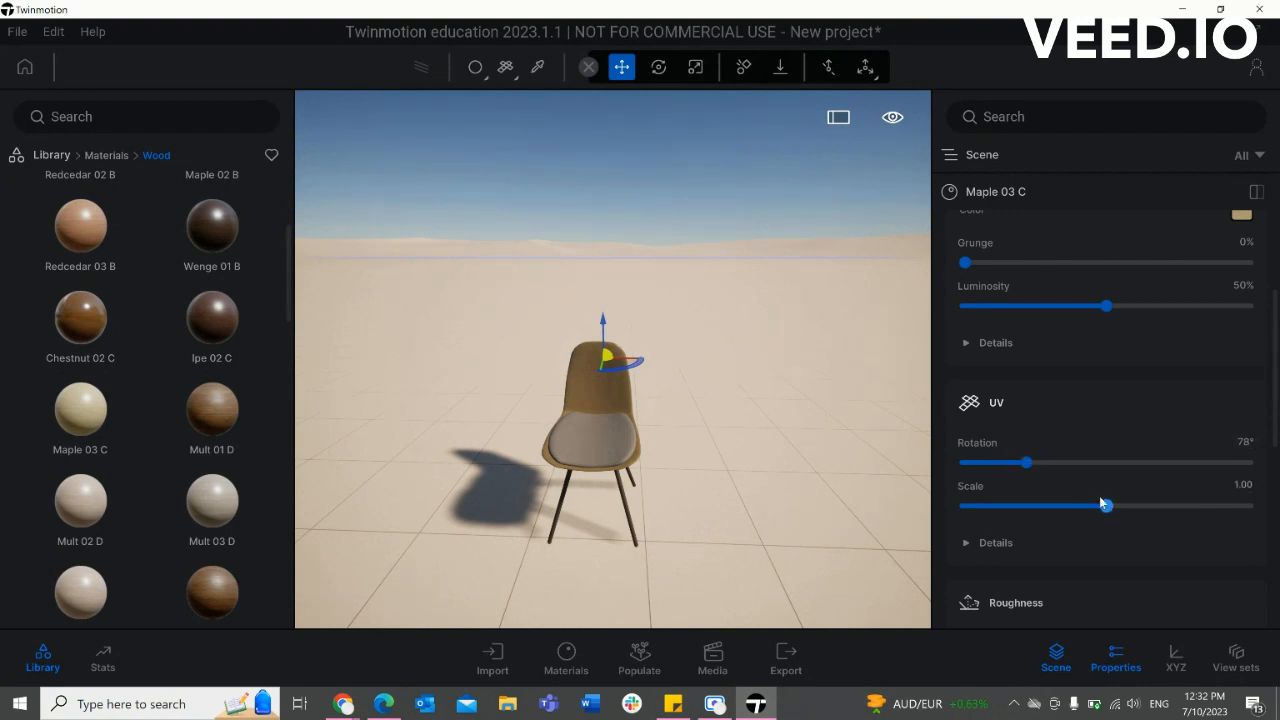
left_click_drag(1106, 505, 971, 524)
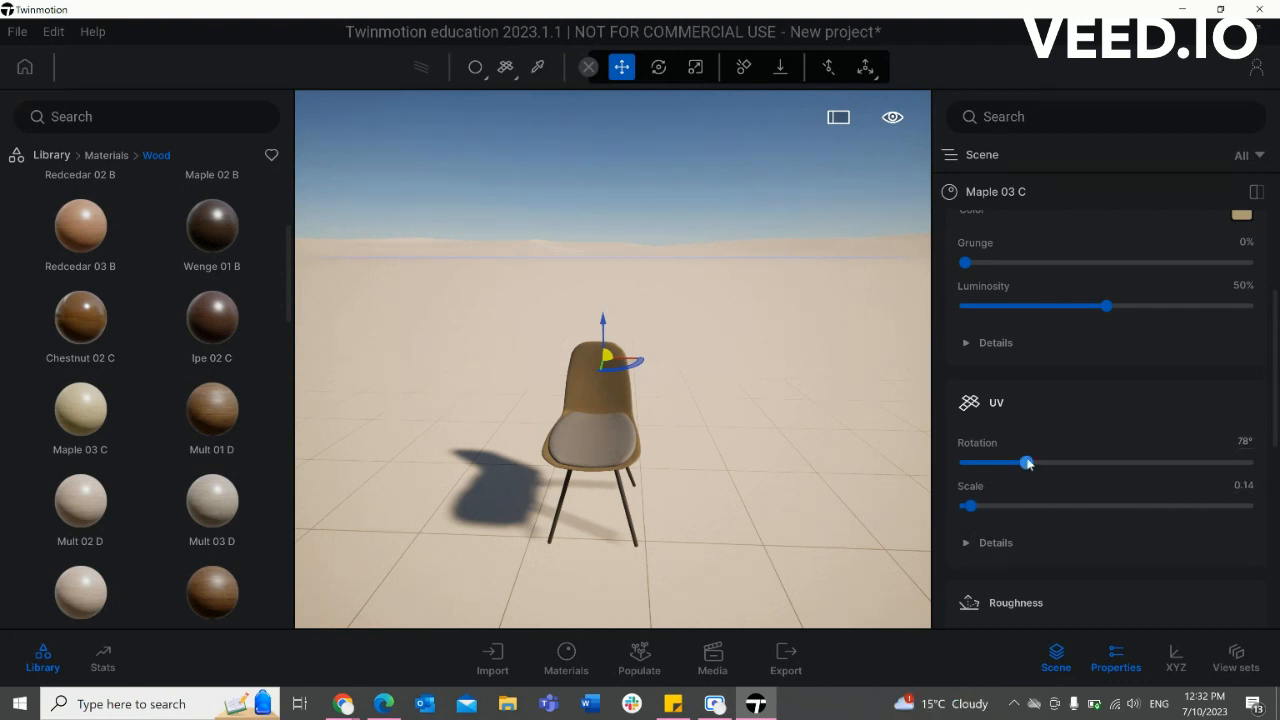
left_click_drag(1028, 463, 691, 470)
left_click(772, 523)
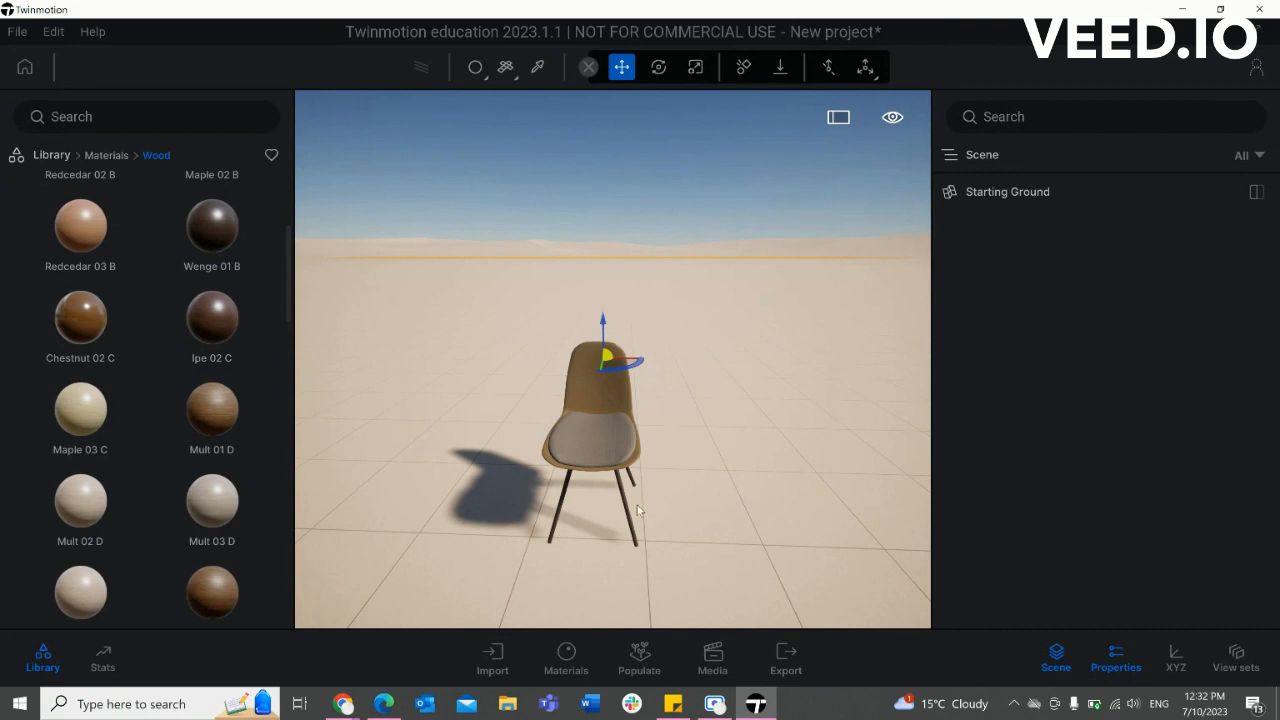
Step: Search the library's materials for glass and look through the available glass types
mouse_move(80, 342)
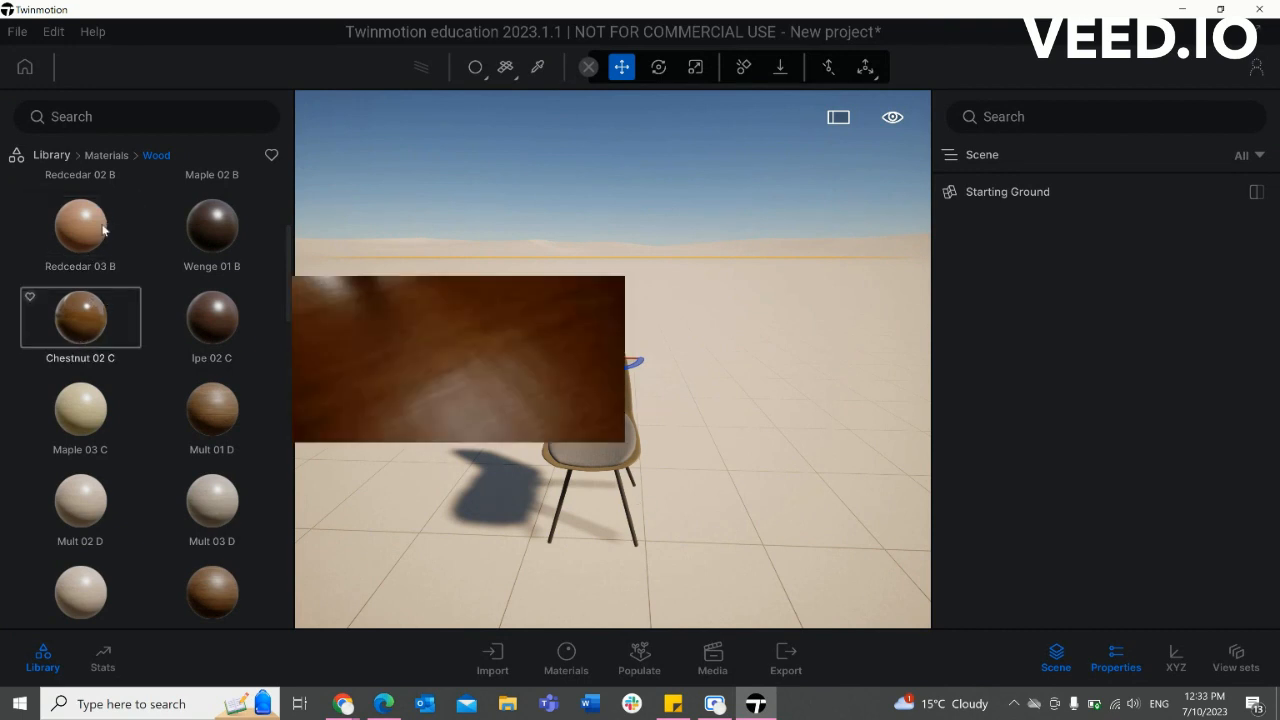
left_click(105, 157)
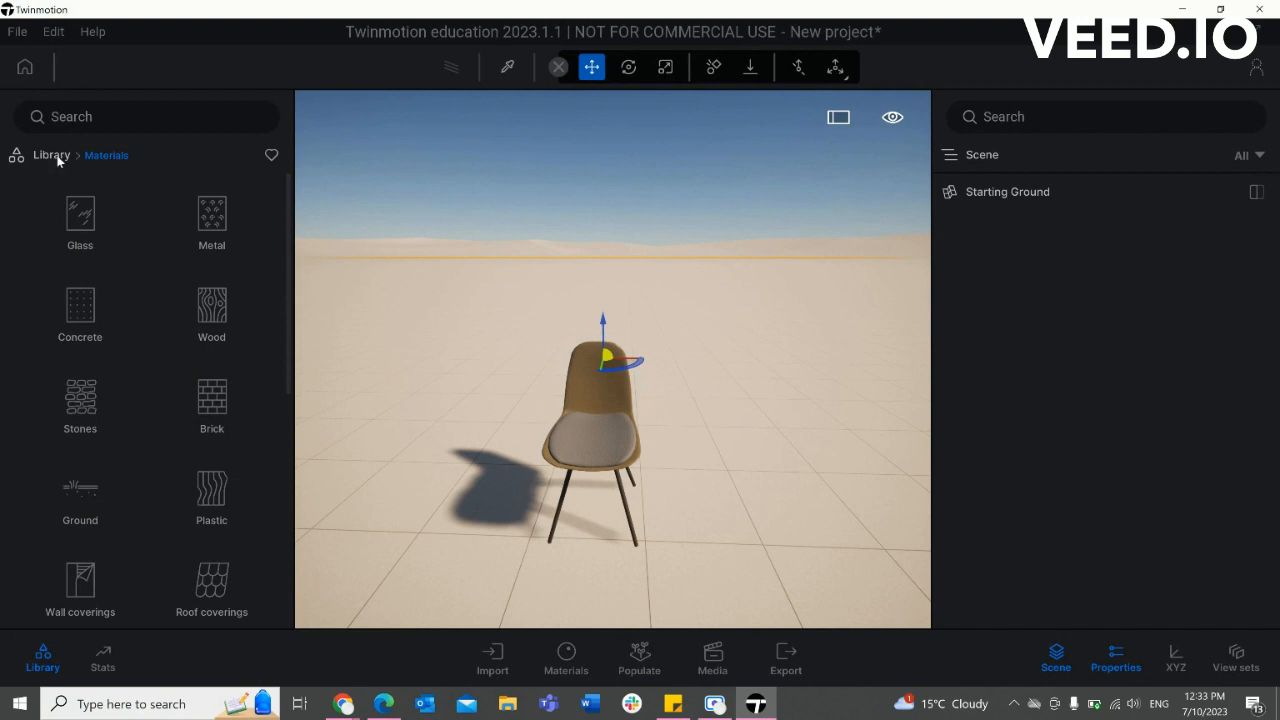
left_click(118, 122)
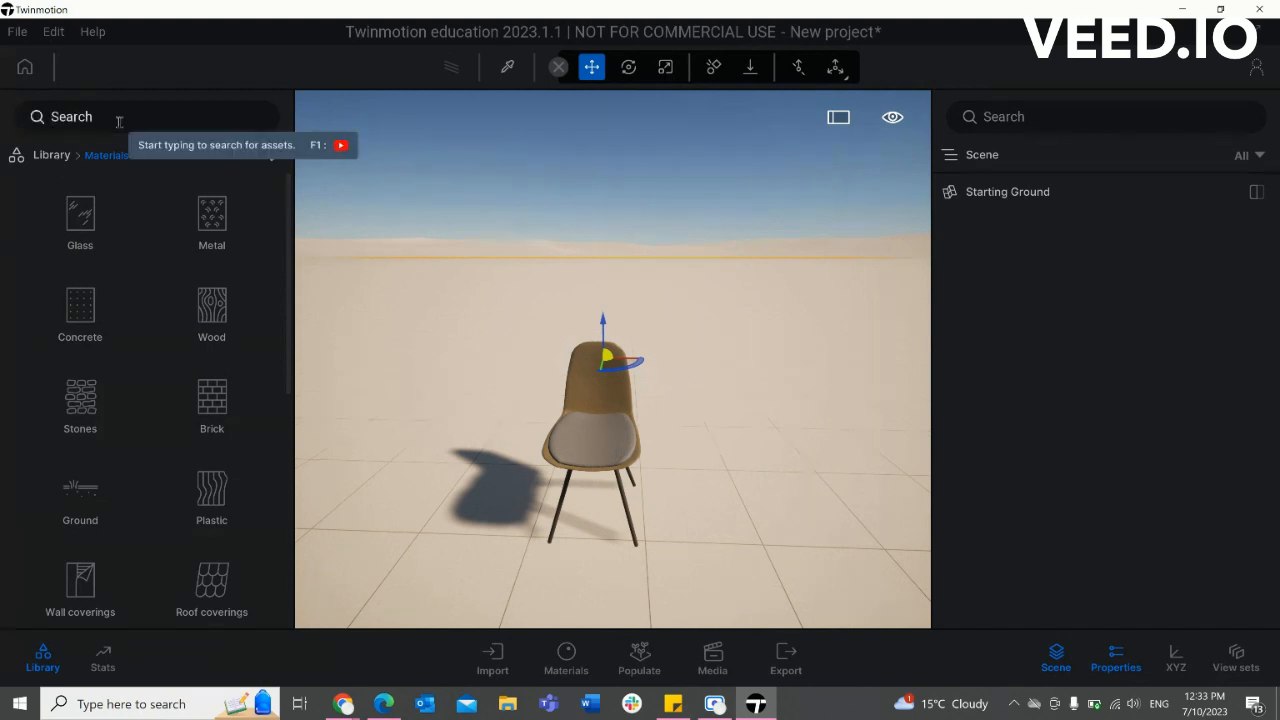
type("glass")
key("Return")
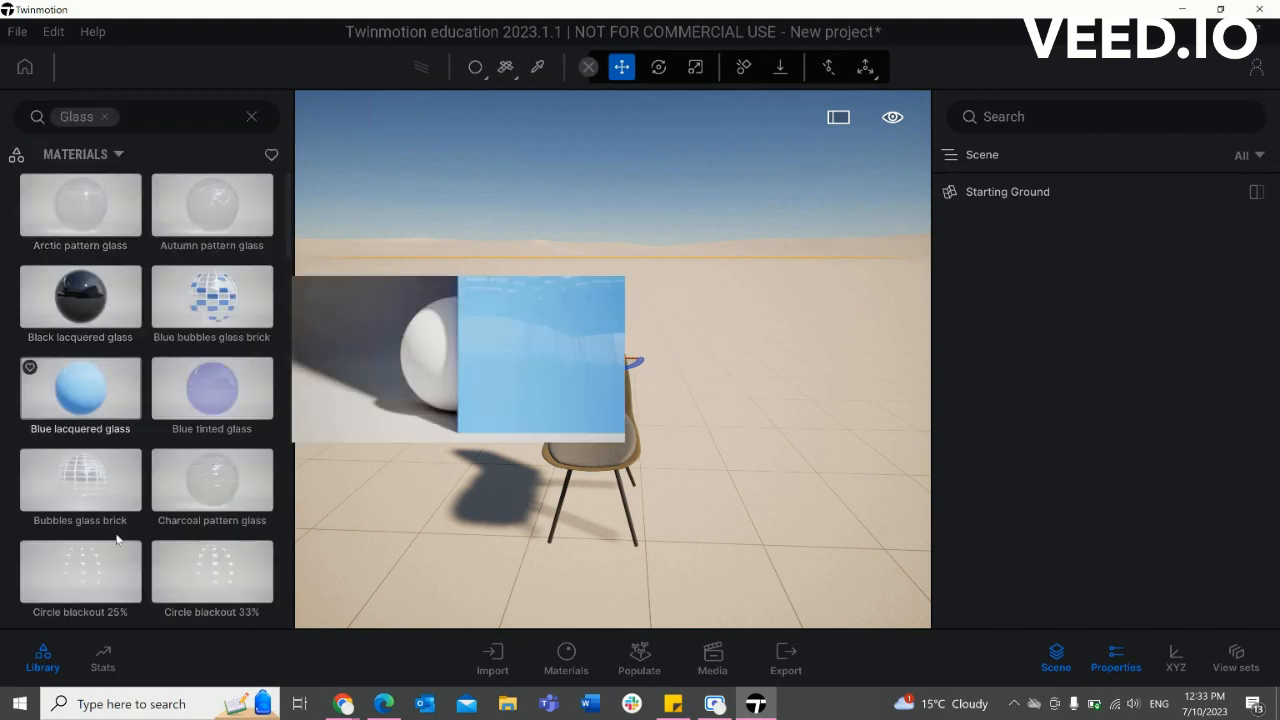
scroll(106, 501, "down", 5)
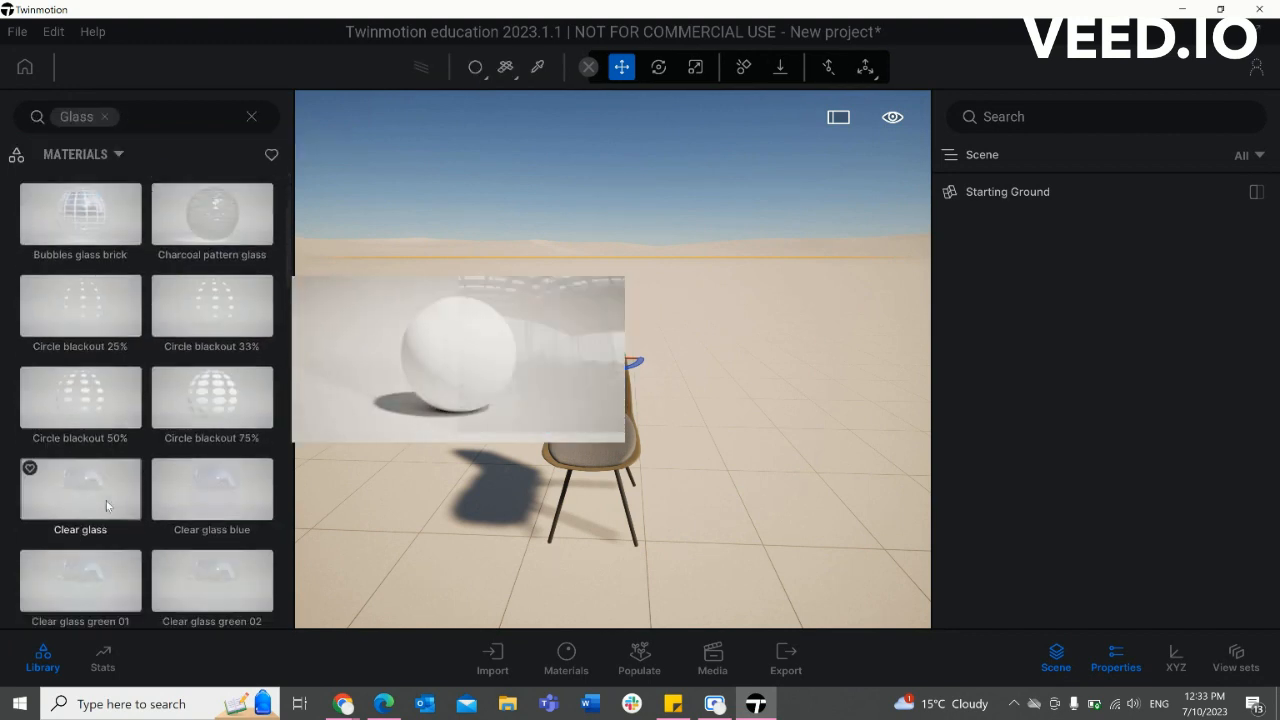
scroll(106, 505, "down", 5)
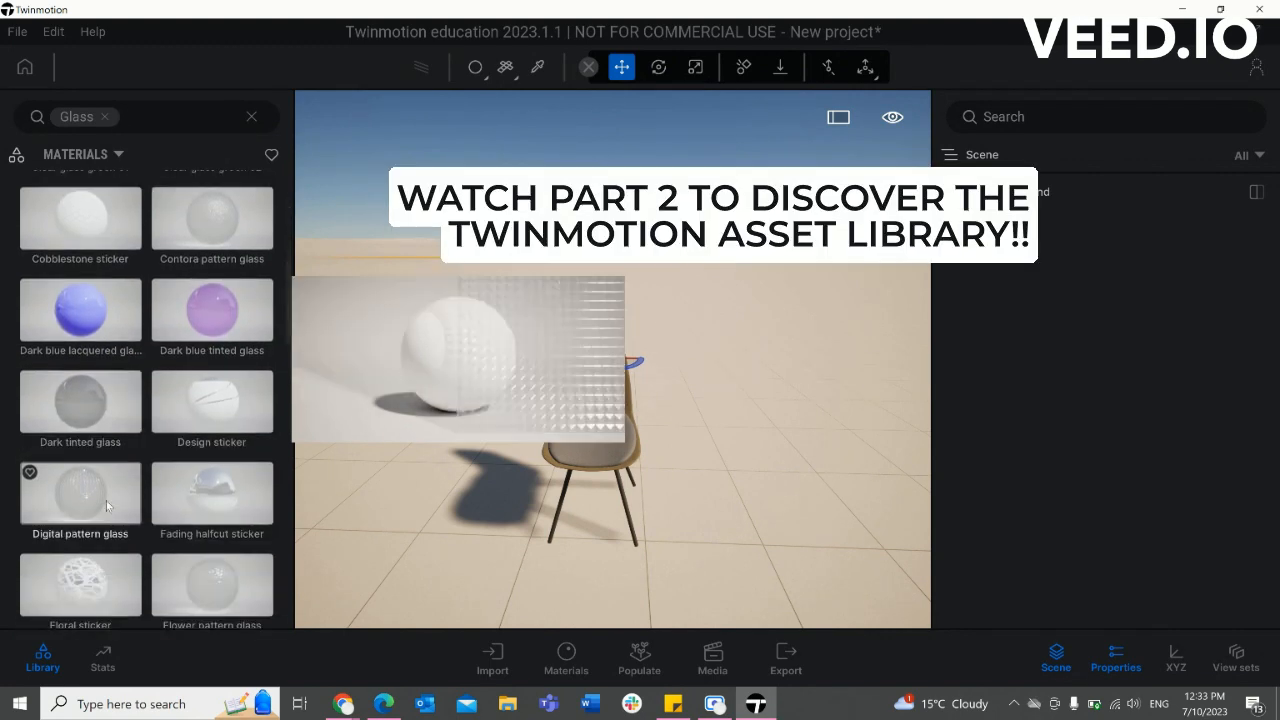
scroll(106, 505, "down", 3)
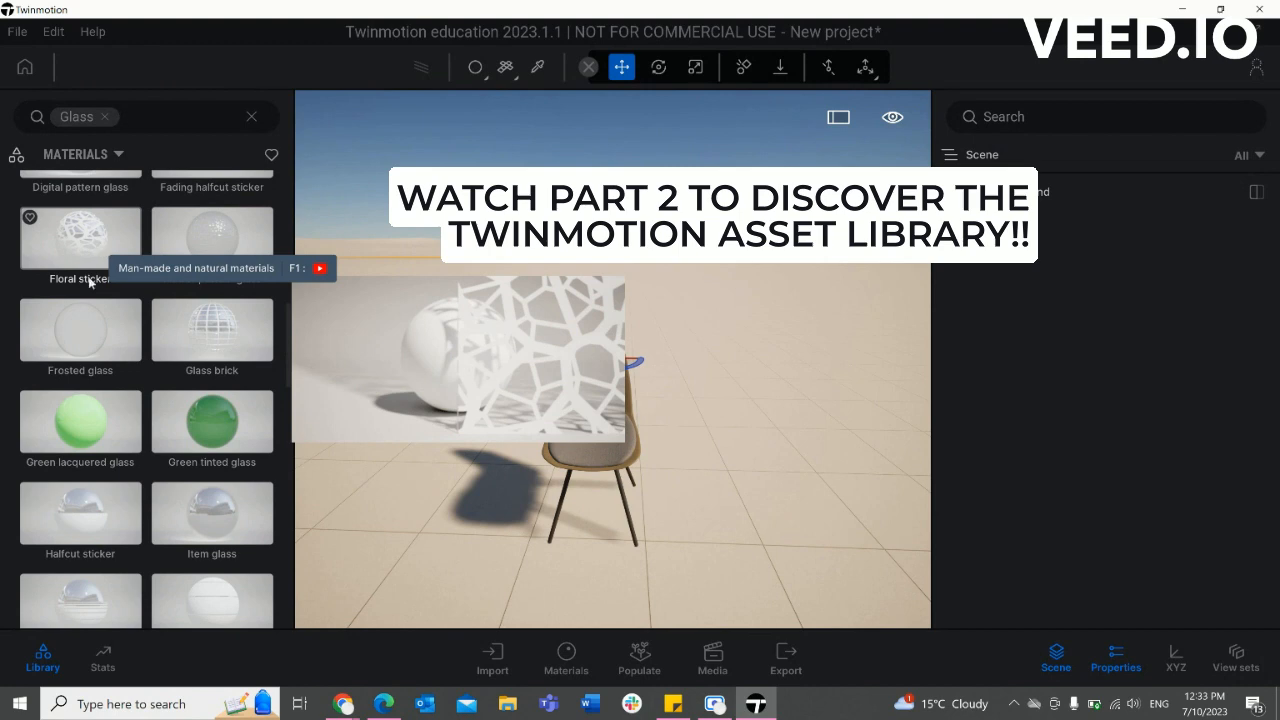
scroll(135, 495, "down", 6)
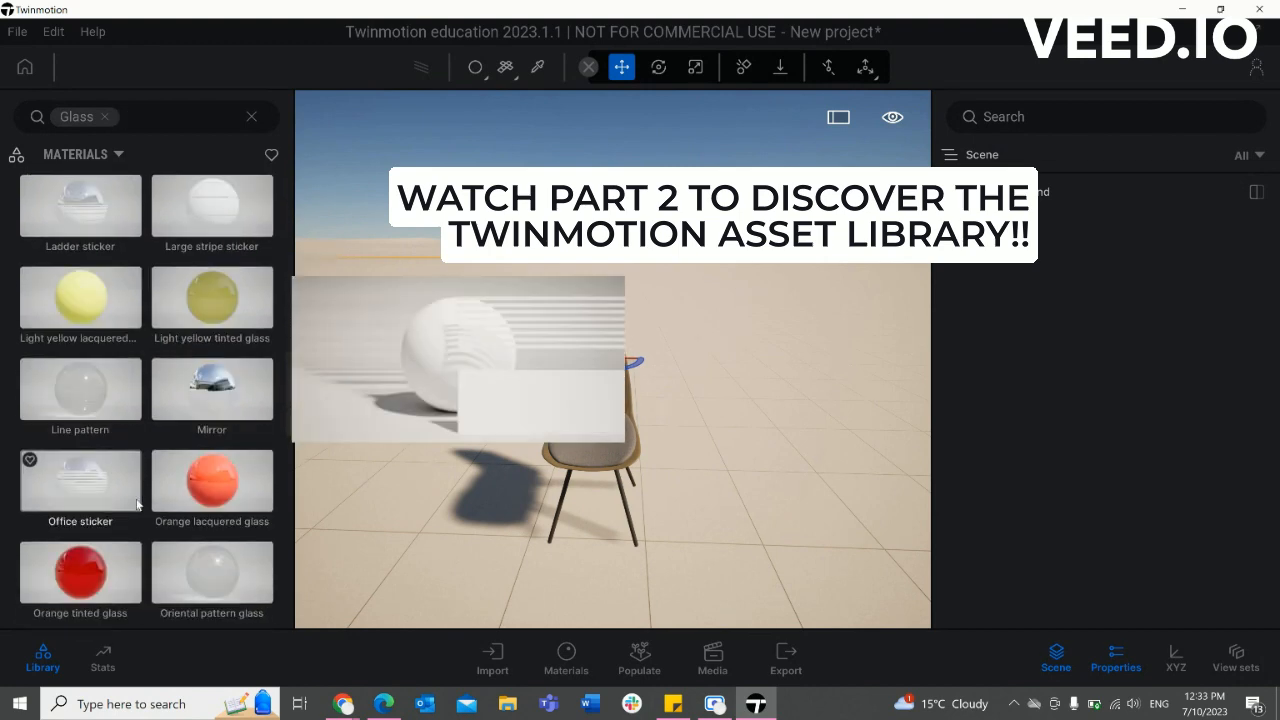
left_click(104, 116)
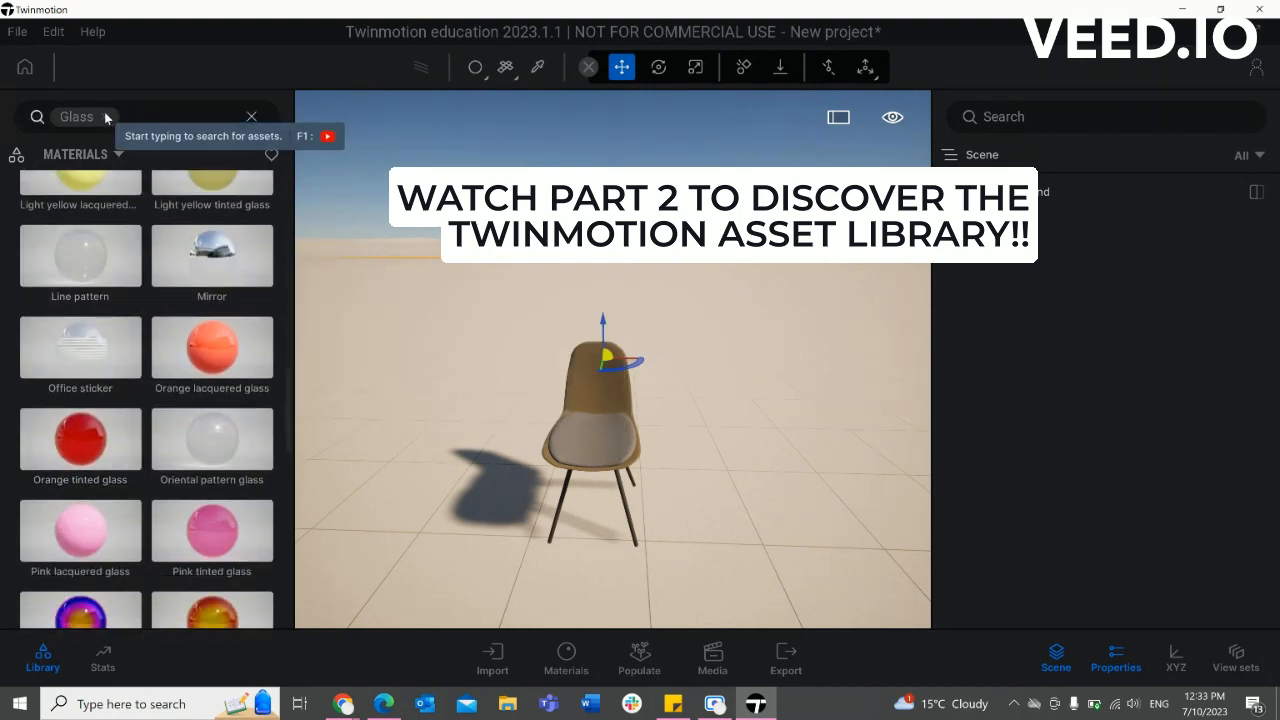